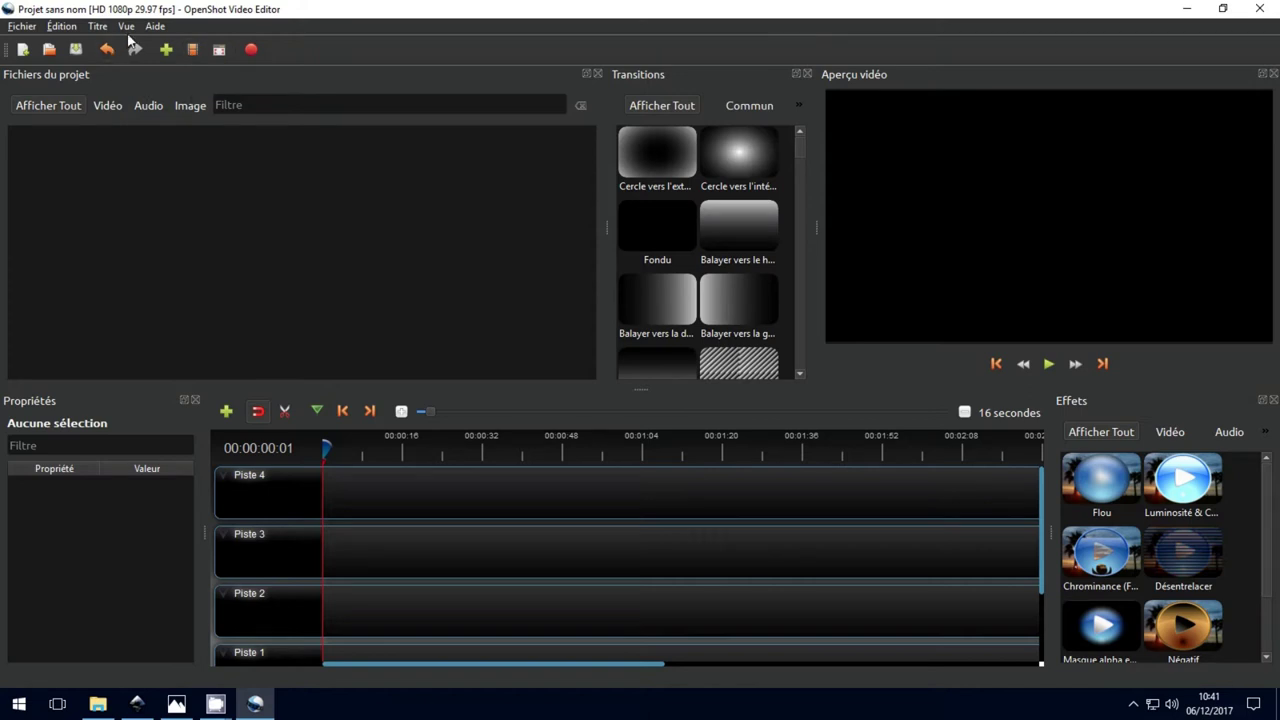
# Set the default image duration to 5 seconds in the general preferences
pyautogui.click(61, 28)
pyautogui.click(80, 103)
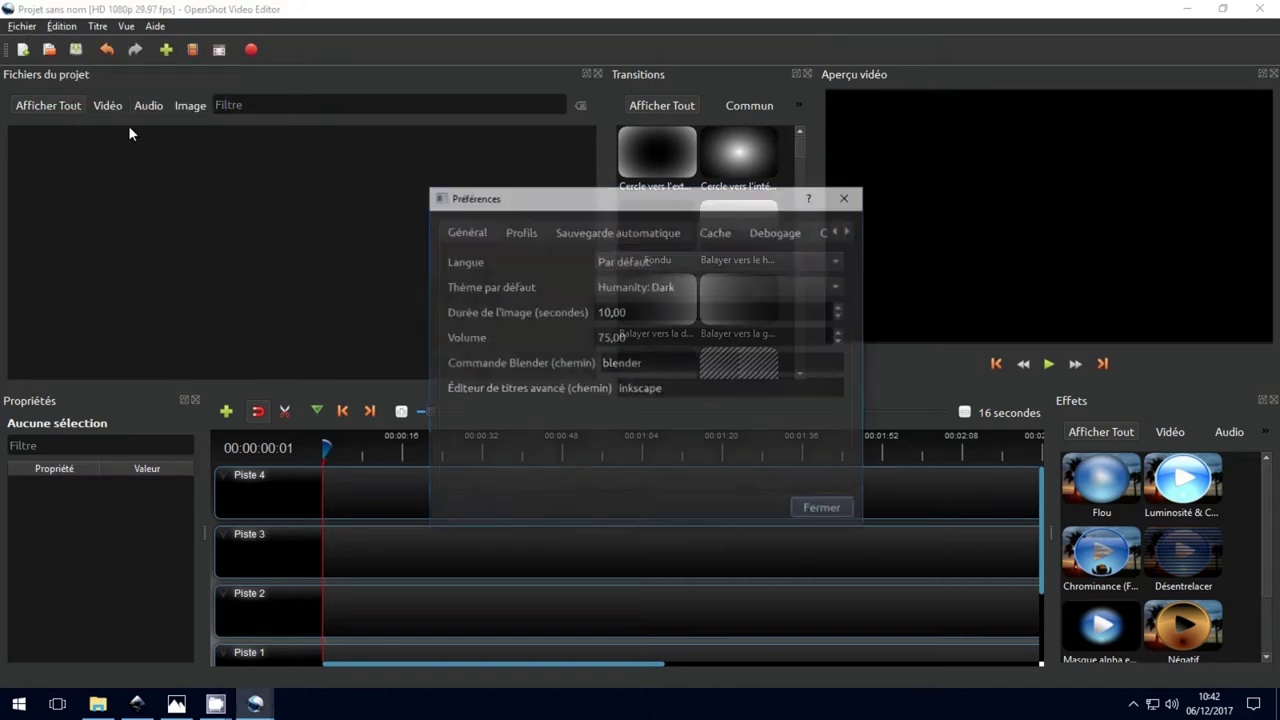
pyautogui.moveTo(566, 204); pyautogui.dragTo(457, 77)
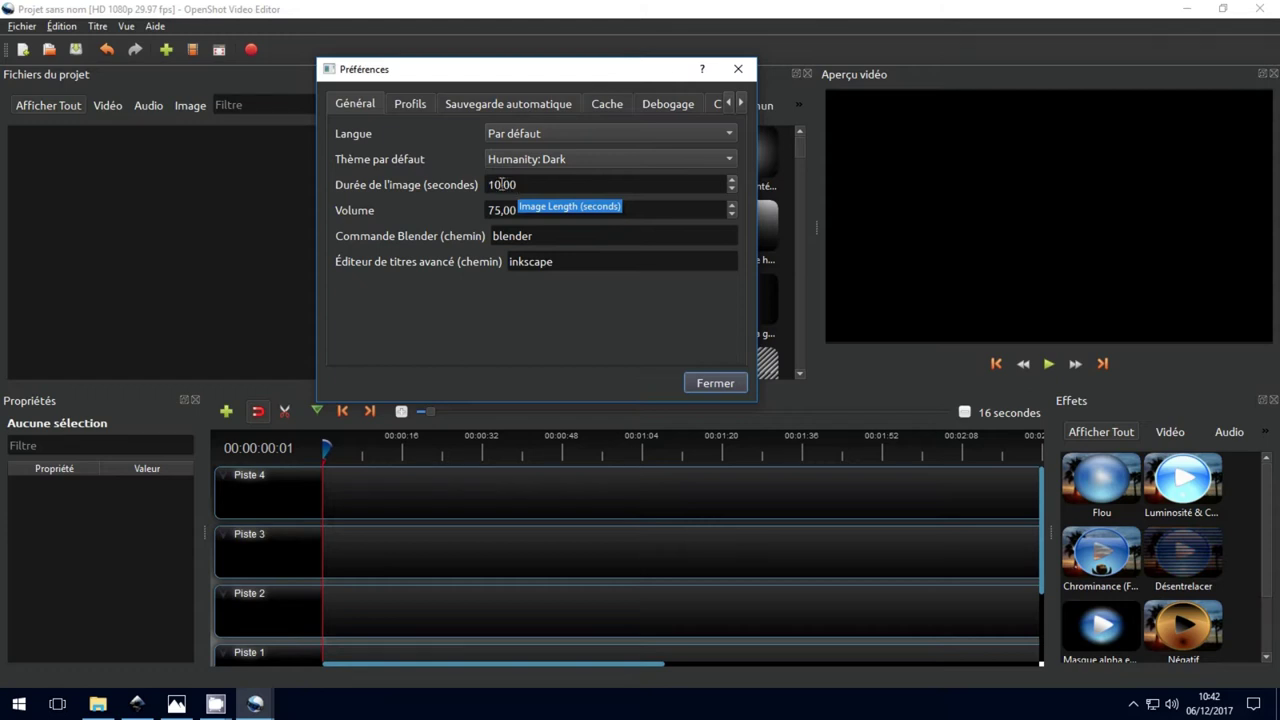
pyautogui.moveTo(501, 184); pyautogui.dragTo(484, 185)
pyautogui.write('5')
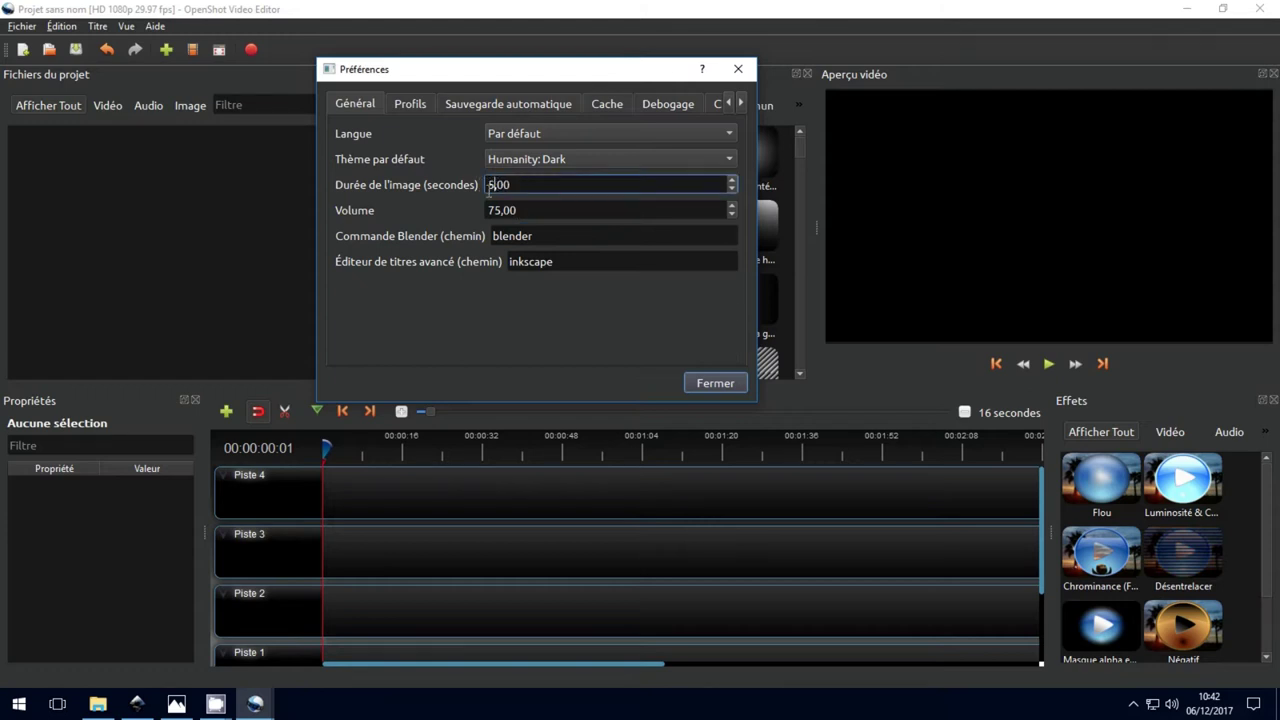
# Review the default profile and automatic save settings, and close the preferences
pyautogui.click(413, 104)
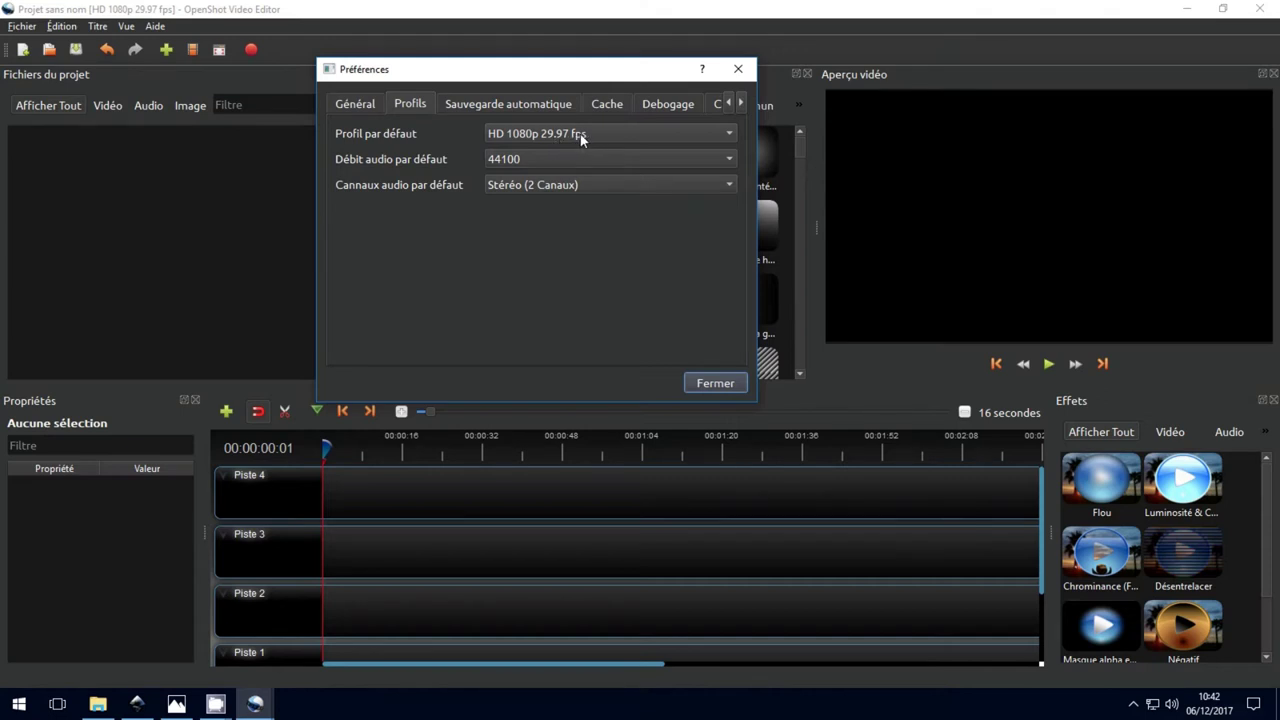
pyautogui.click(524, 105)
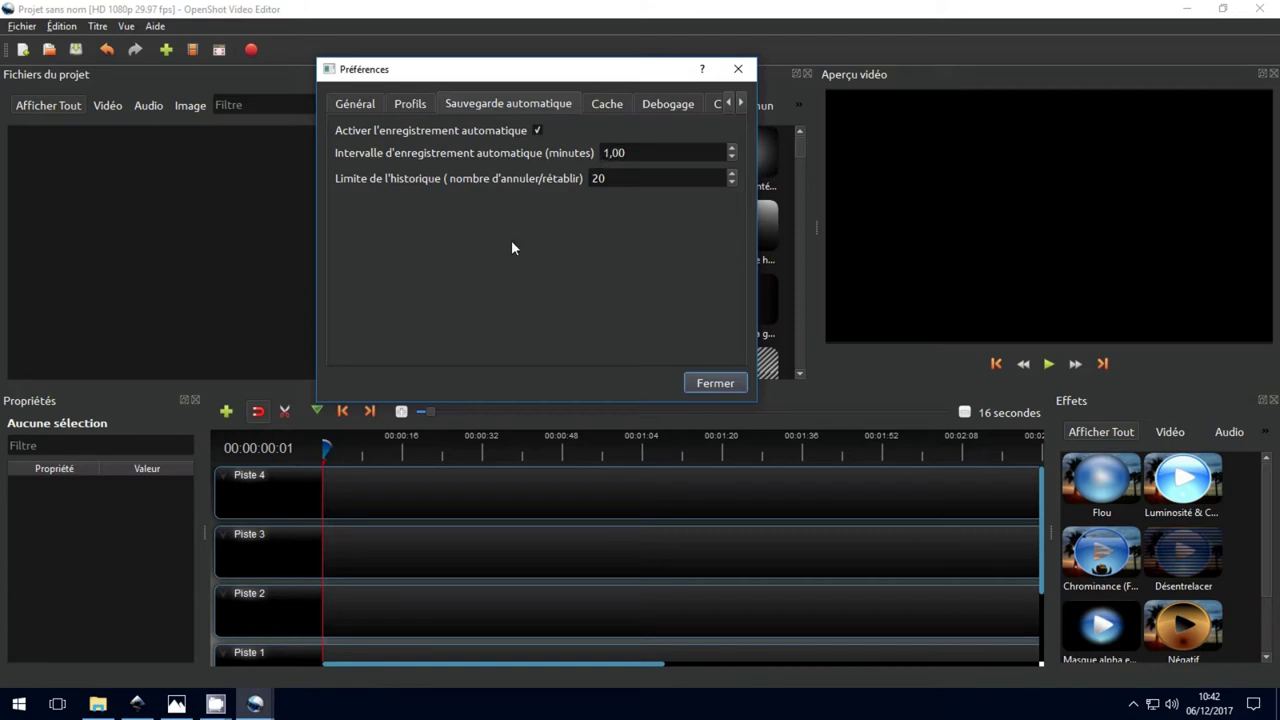
pyautogui.click(706, 385)
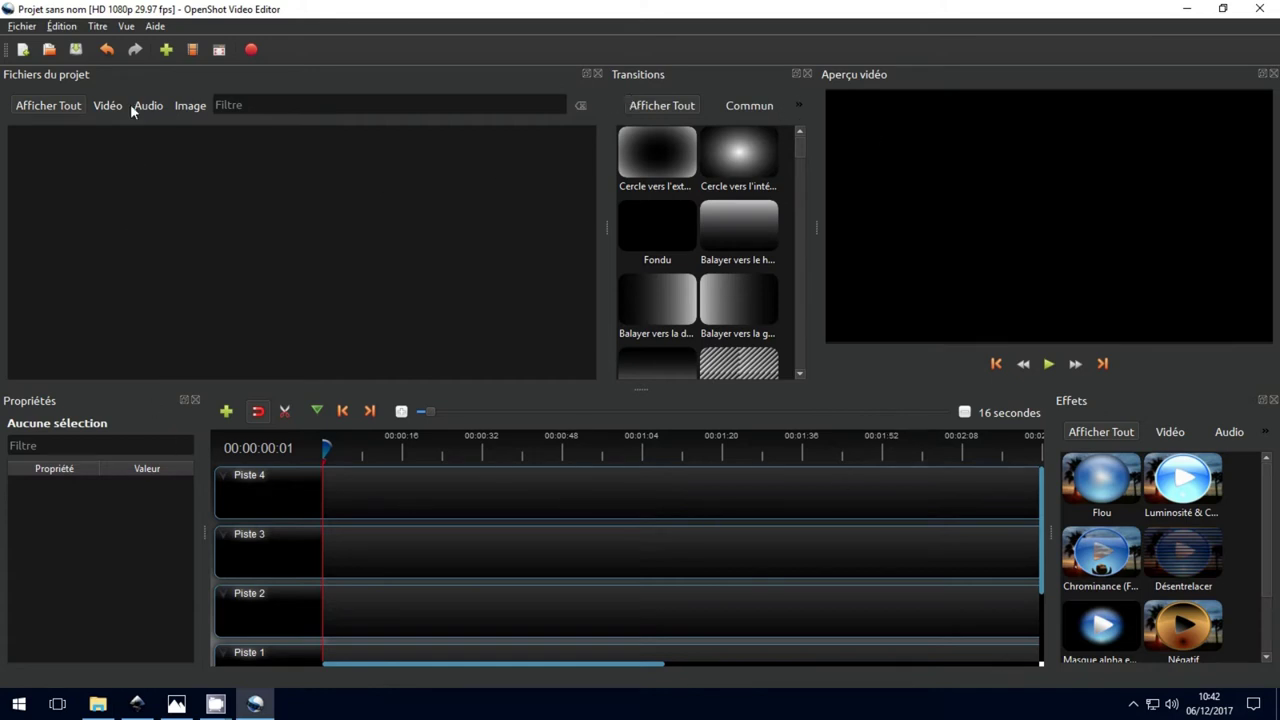
# Switch the workspace to the simple view and give the timeline area slightly more height
pyautogui.click(132, 28)
pyautogui.moveTo(157, 82)
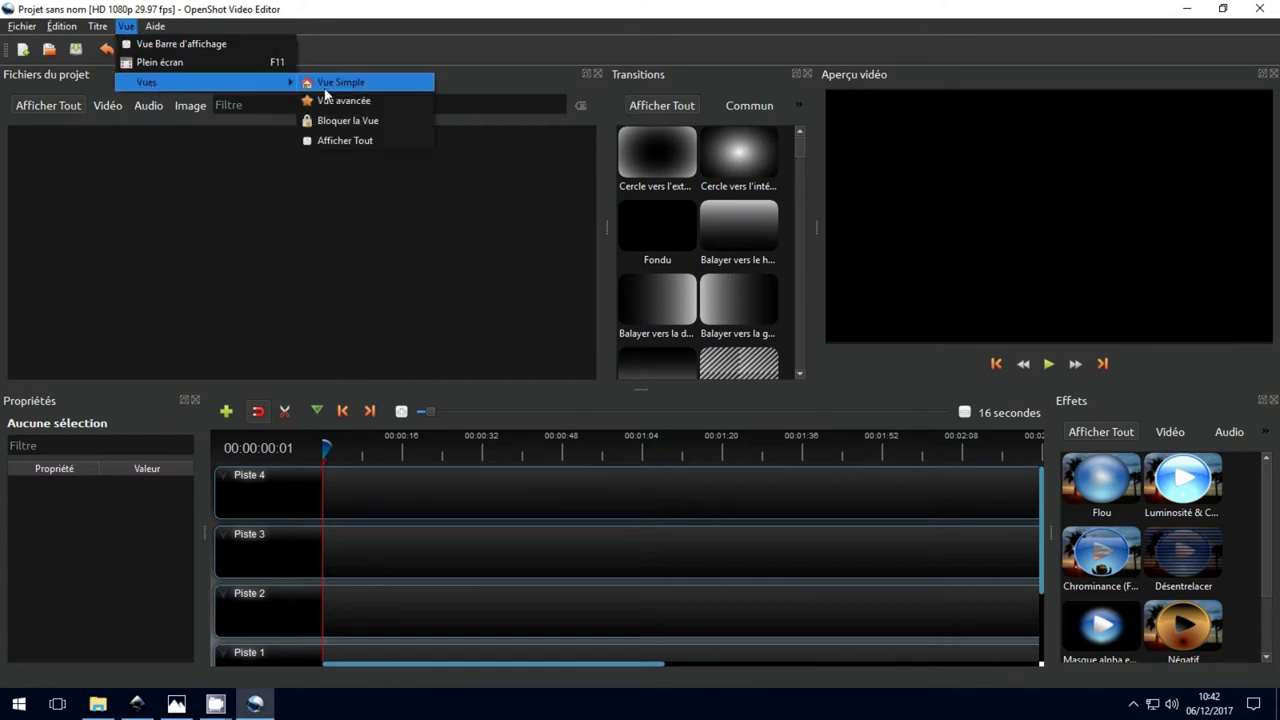
pyautogui.click(338, 85)
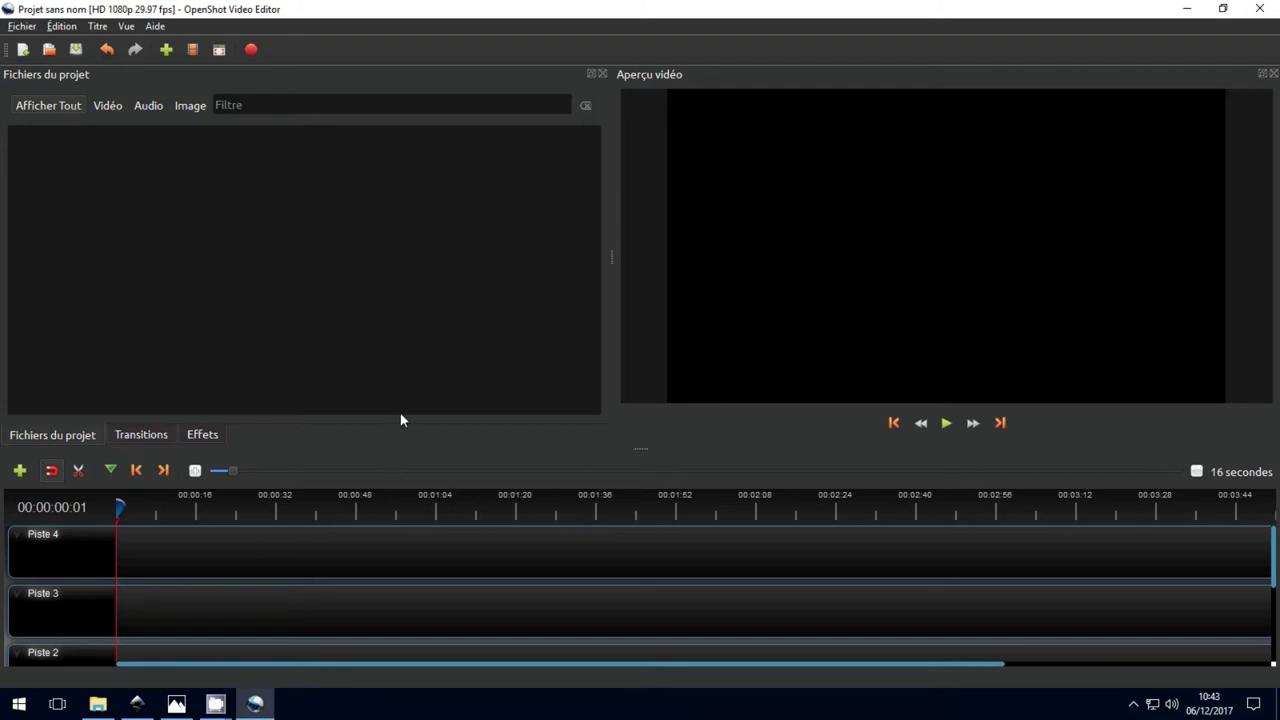
pyautogui.moveTo(399, 449); pyautogui.dragTo(400, 301)
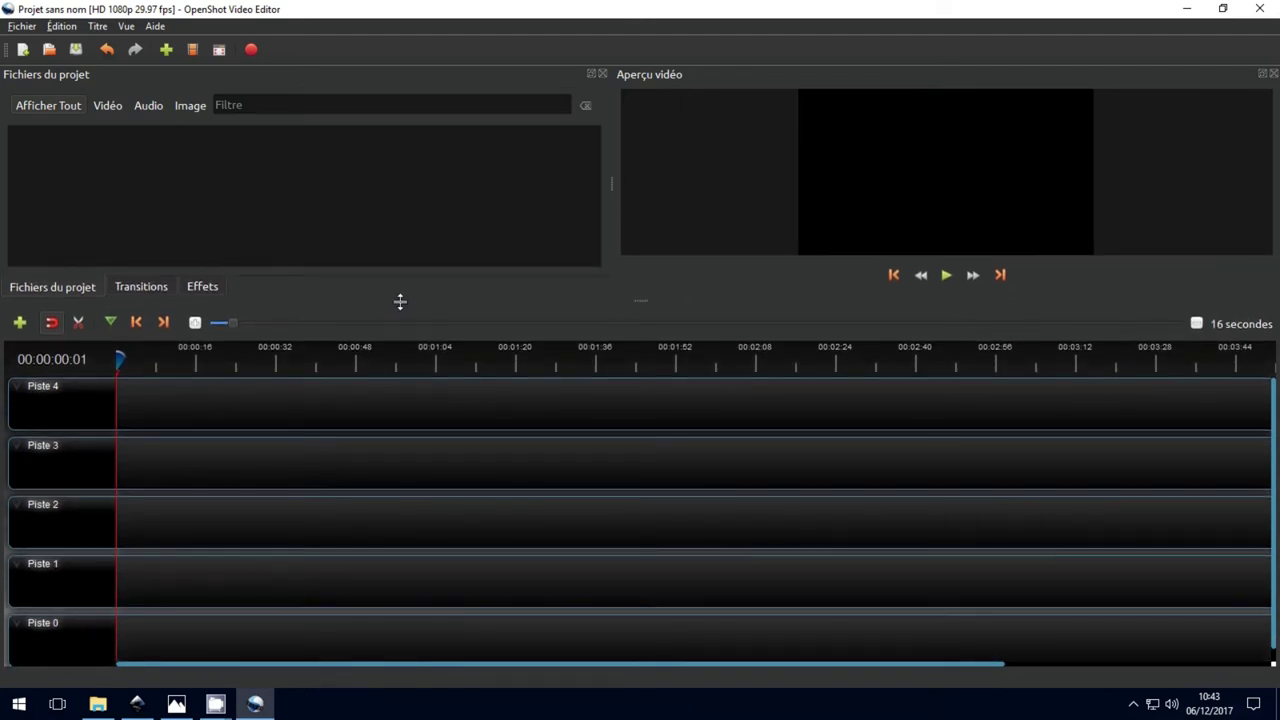
pyautogui.moveTo(400, 301); pyautogui.dragTo(400, 411)
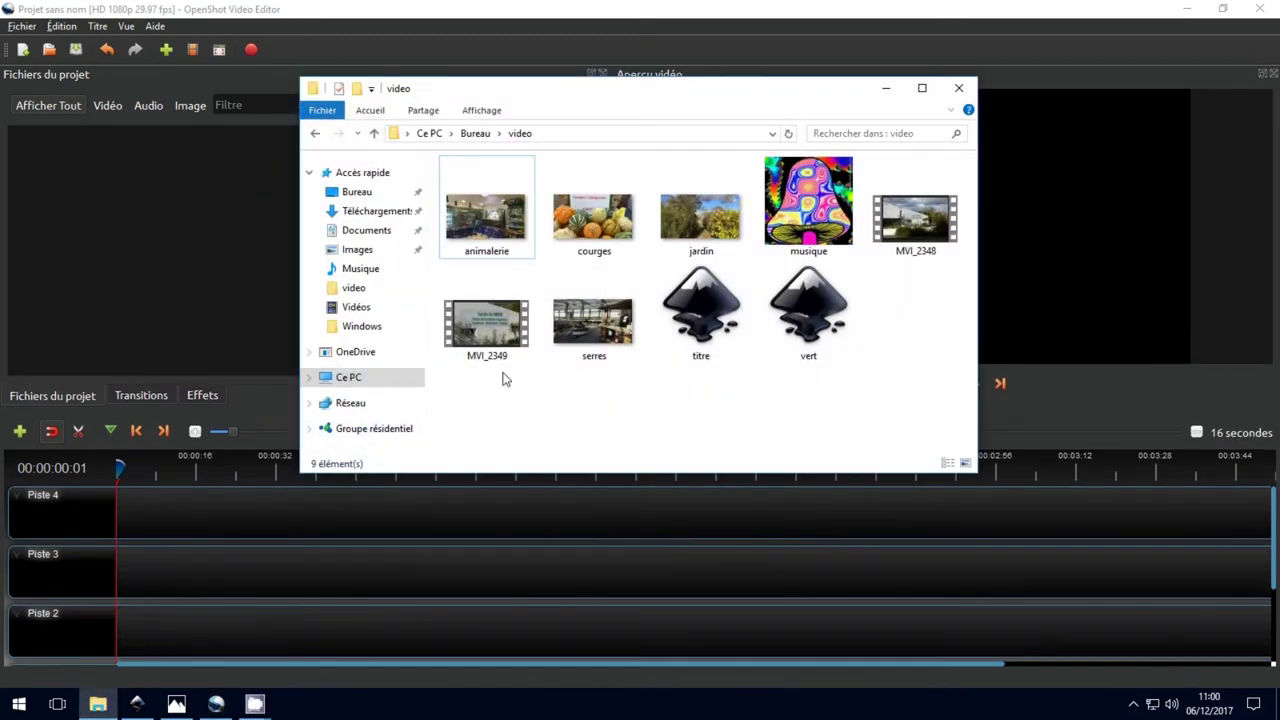
# Preview the animalerie image from the video folder, and check the page dimensions of titre.svg in Inkscape
pyautogui.doubleClick(500, 213)
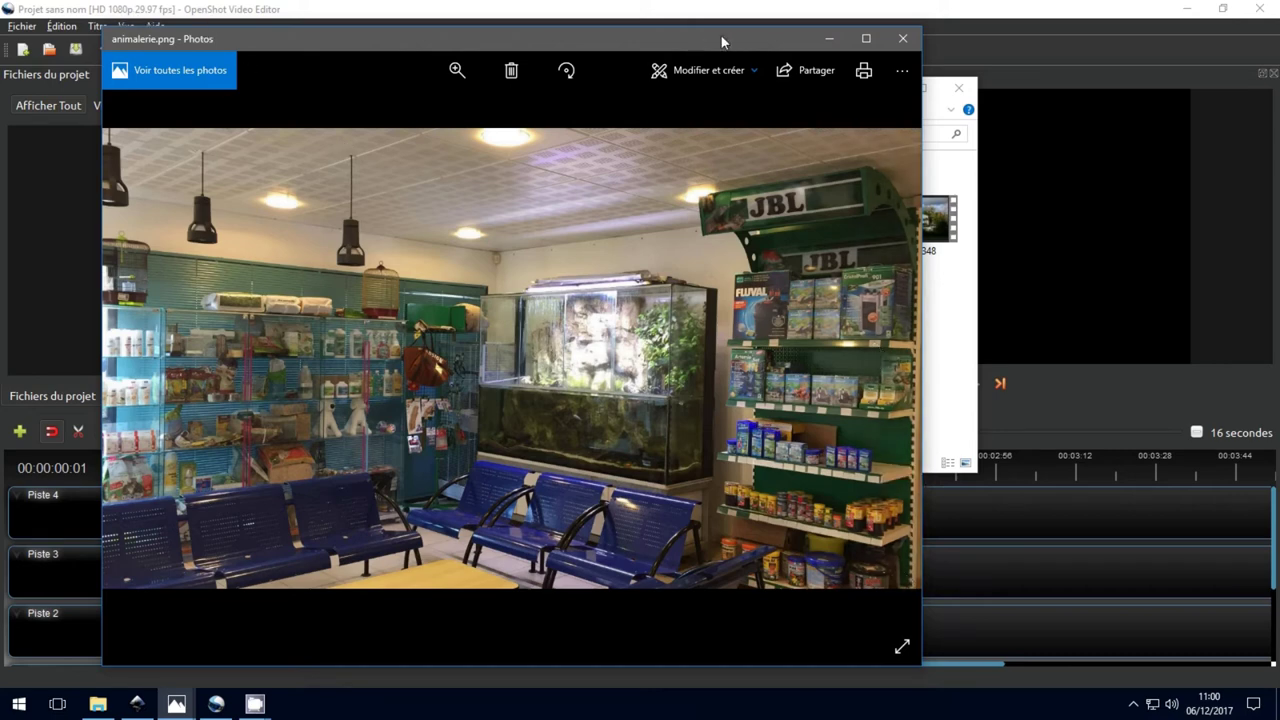
pyautogui.click(903, 38)
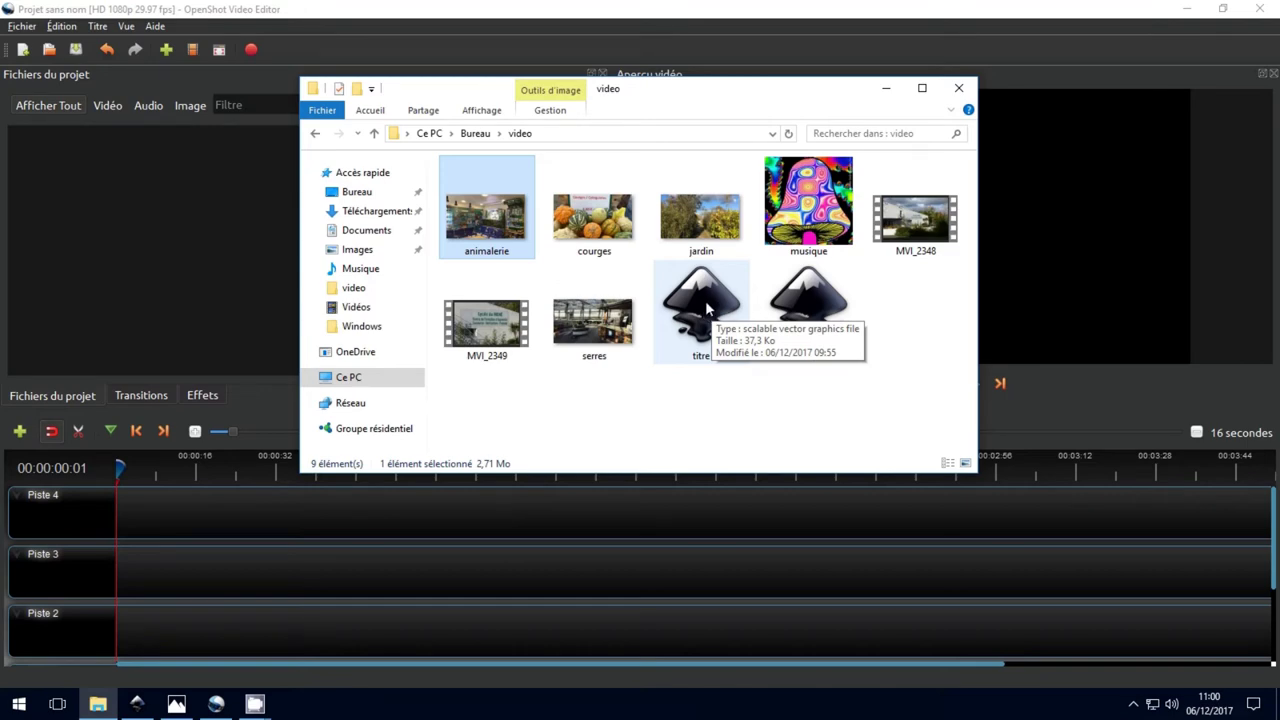
pyautogui.click(137, 704)
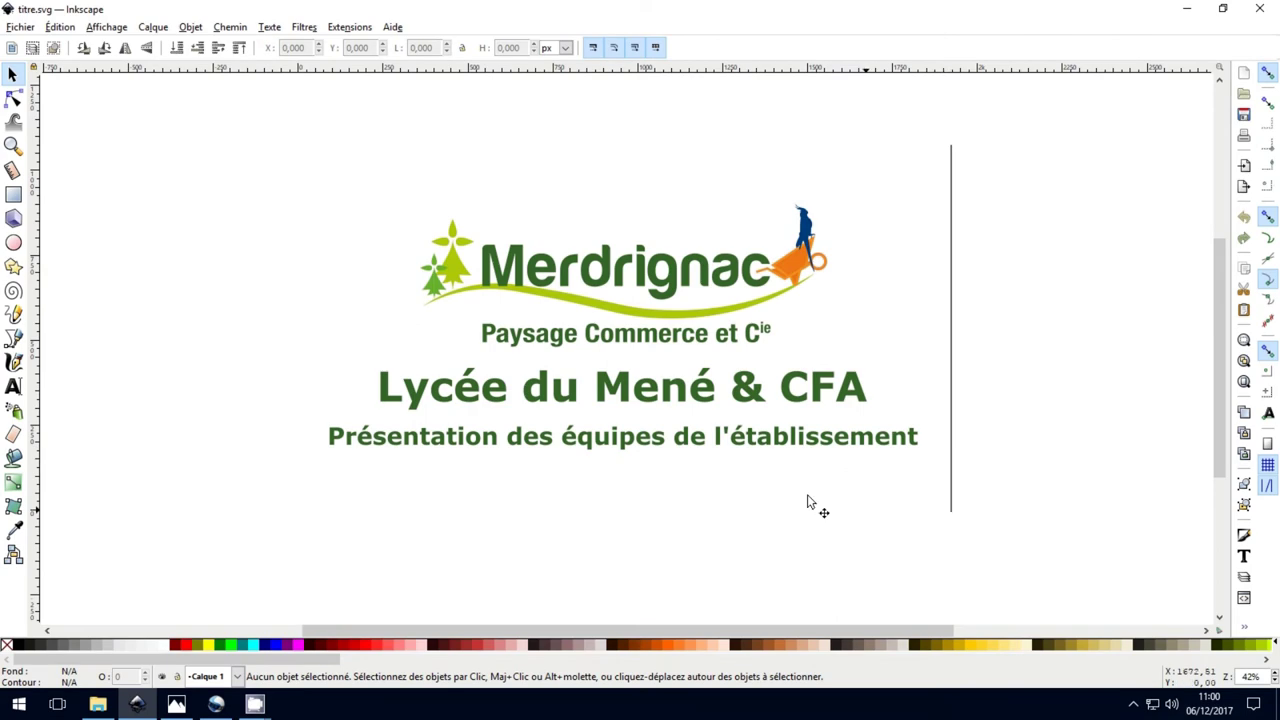
pyautogui.click(20, 28)
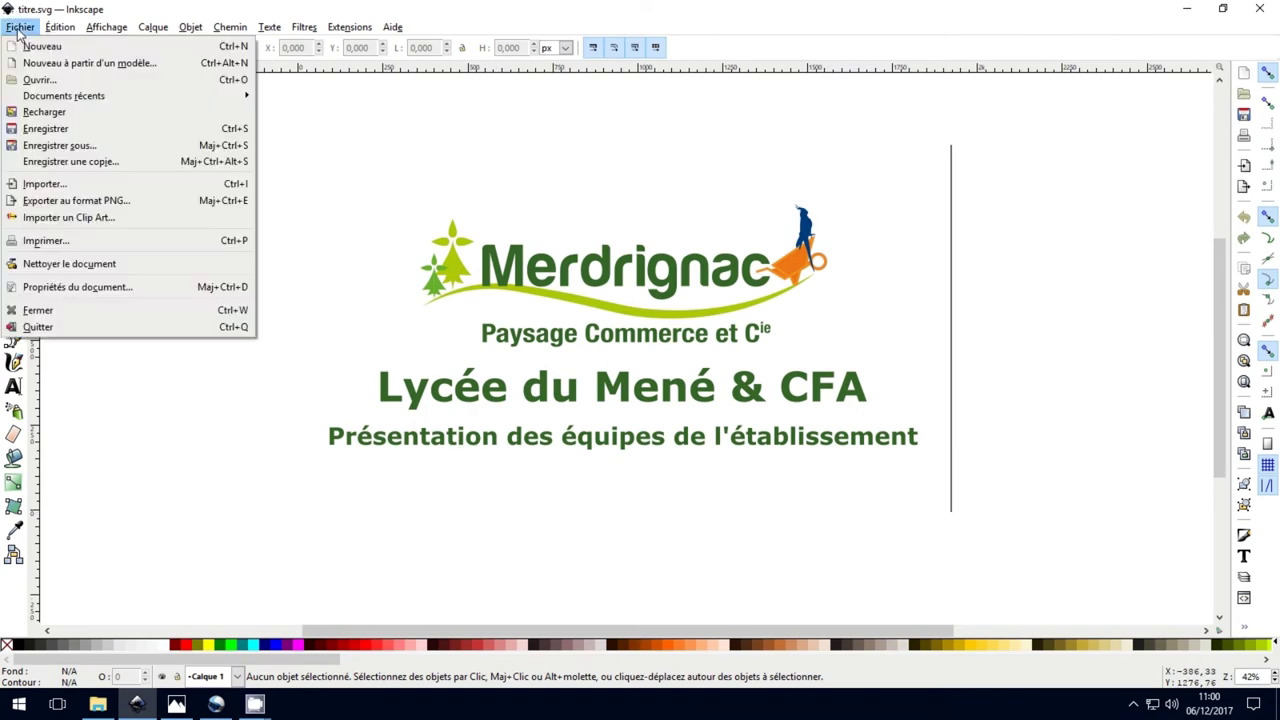
pyautogui.click(80, 286)
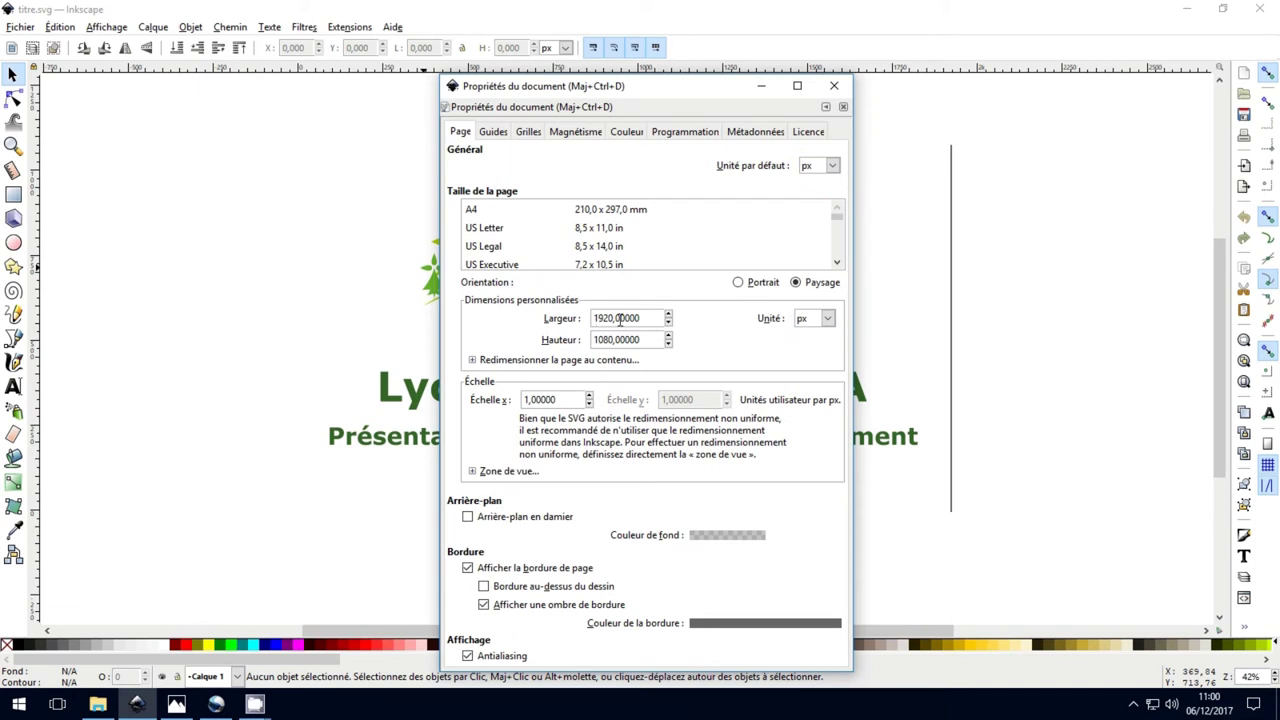
pyautogui.click(834, 86)
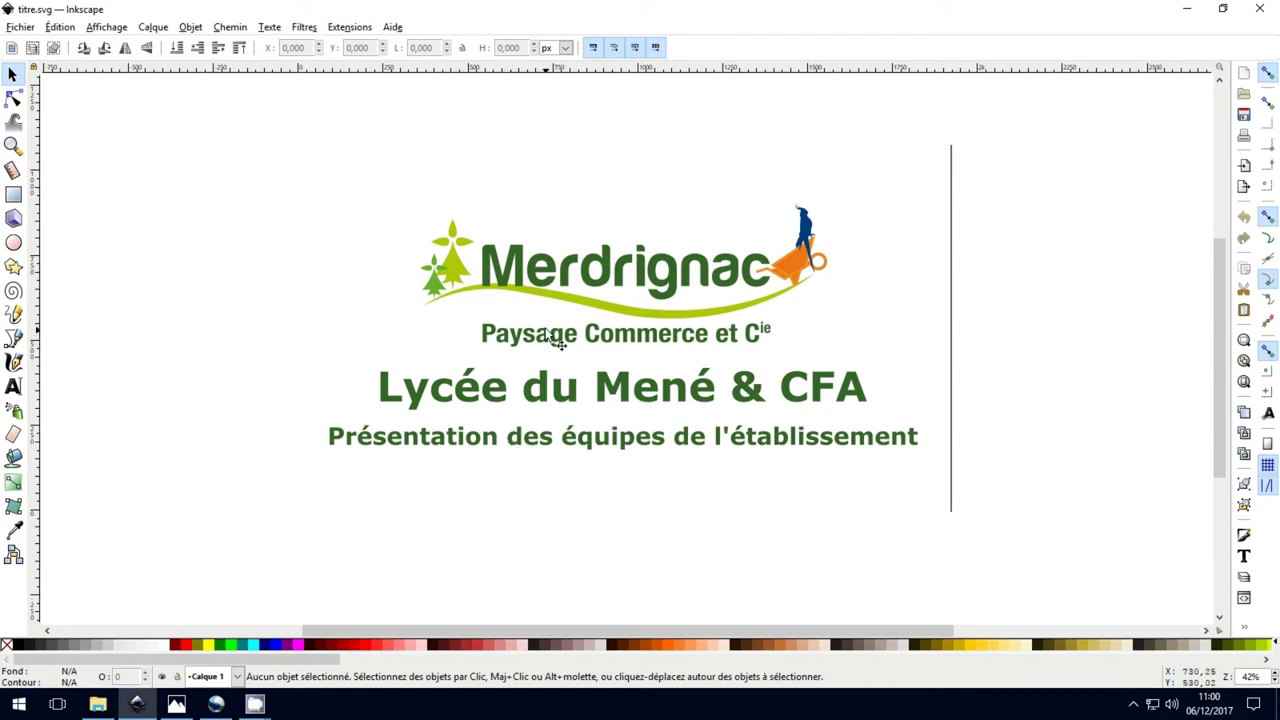
# In File Explorer, check the frame size and frame rate in the MVI_2349 video's properties, and select the musique file
pyautogui.click(98, 704)
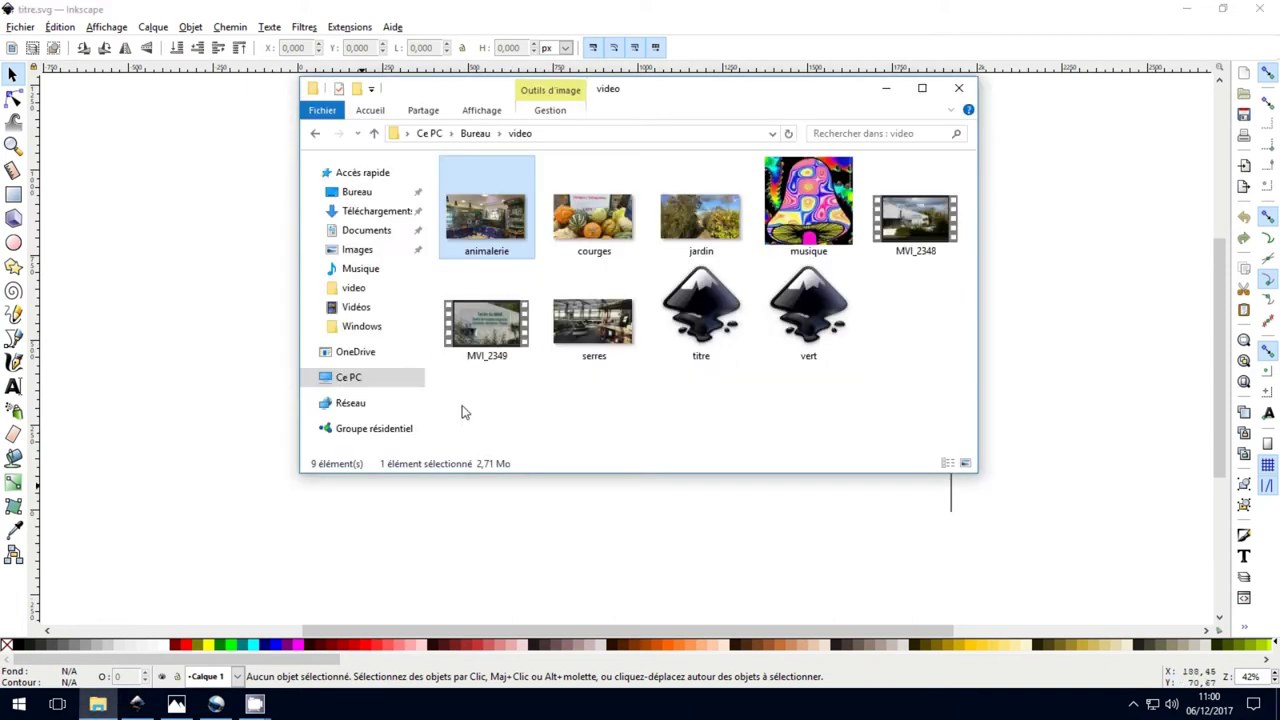
pyautogui.click(497, 338)
pyautogui.rightClick(491, 323)
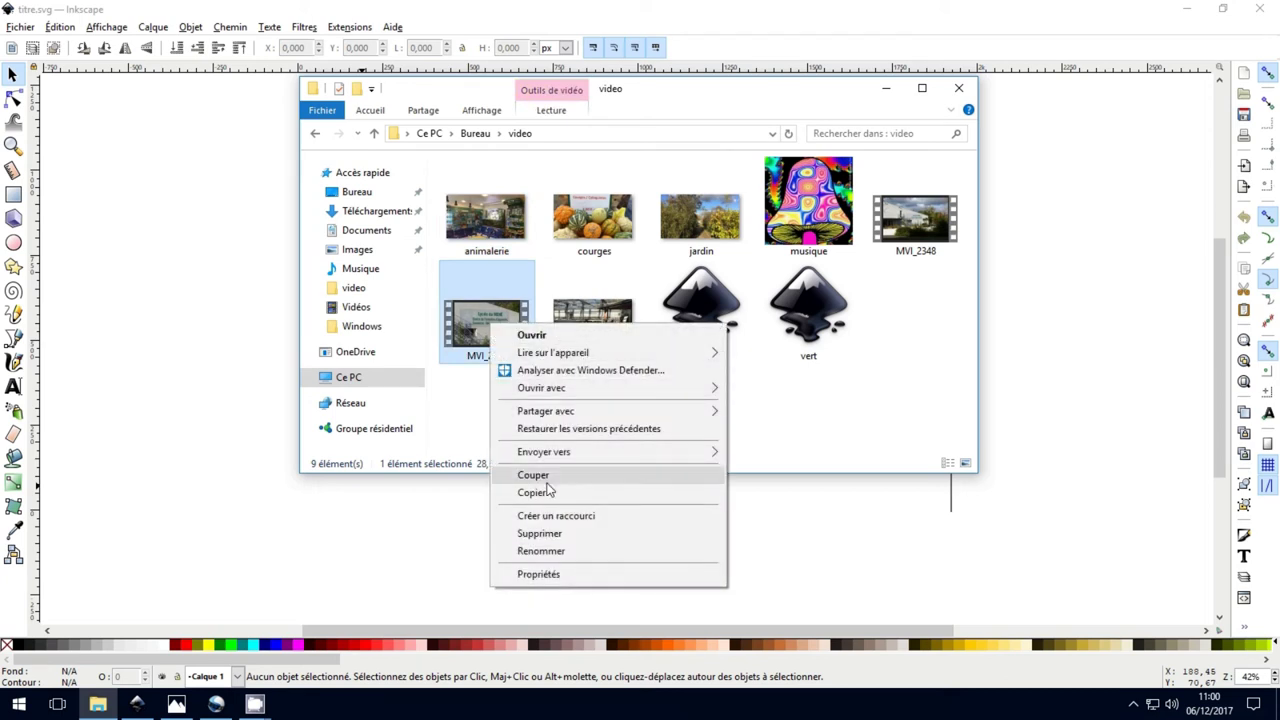
pyautogui.click(539, 574)
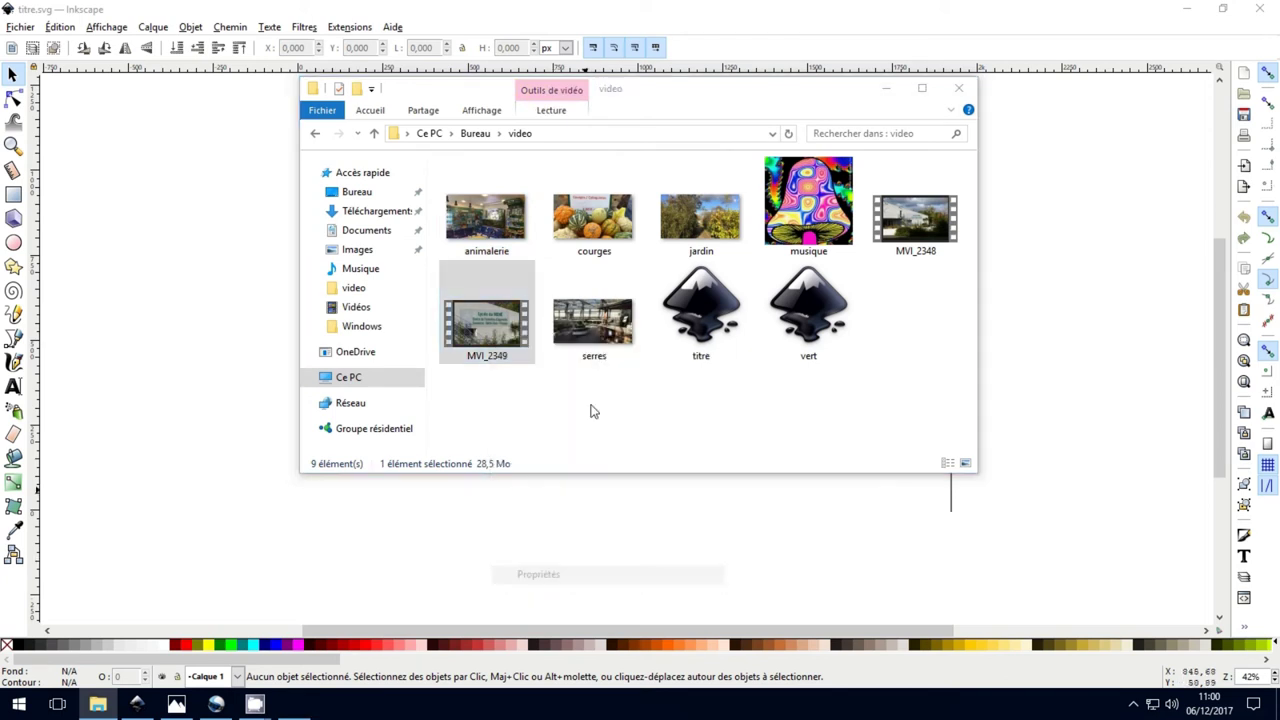
pyautogui.click(599, 311)
pyautogui.moveTo(657, 281); pyautogui.dragTo(655, 116)
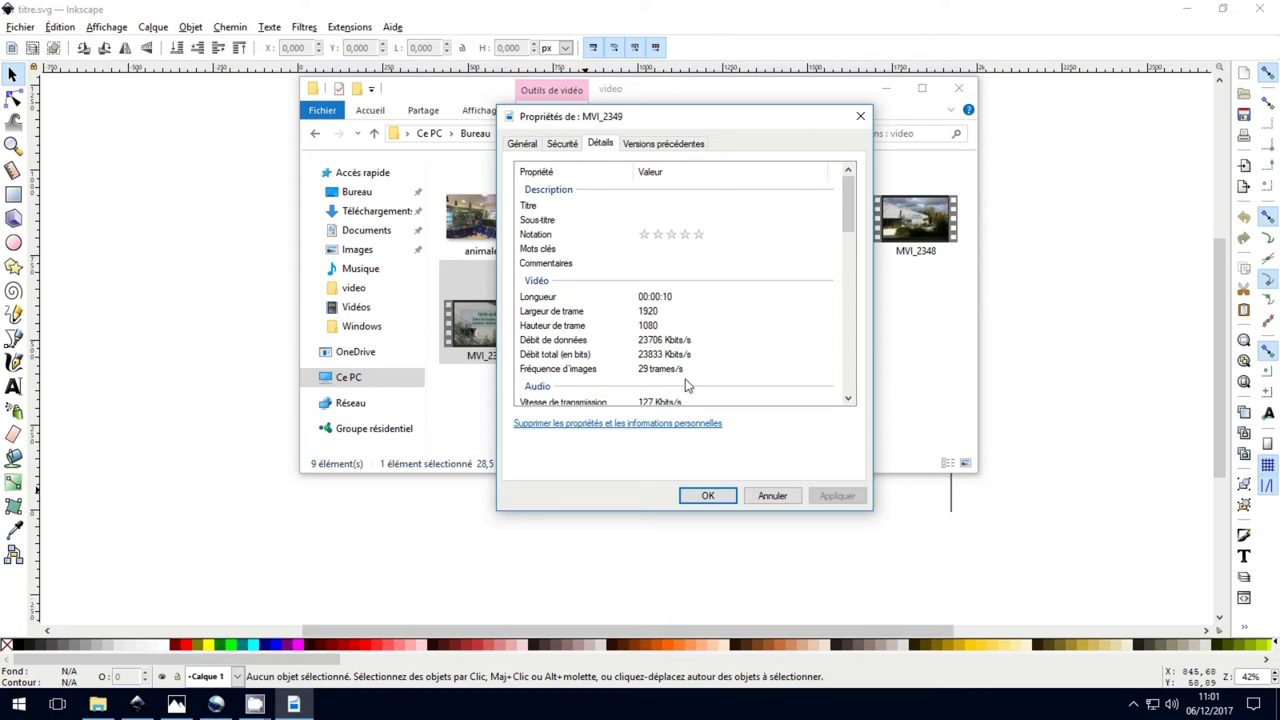
pyautogui.click(708, 496)
pyautogui.click(651, 393)
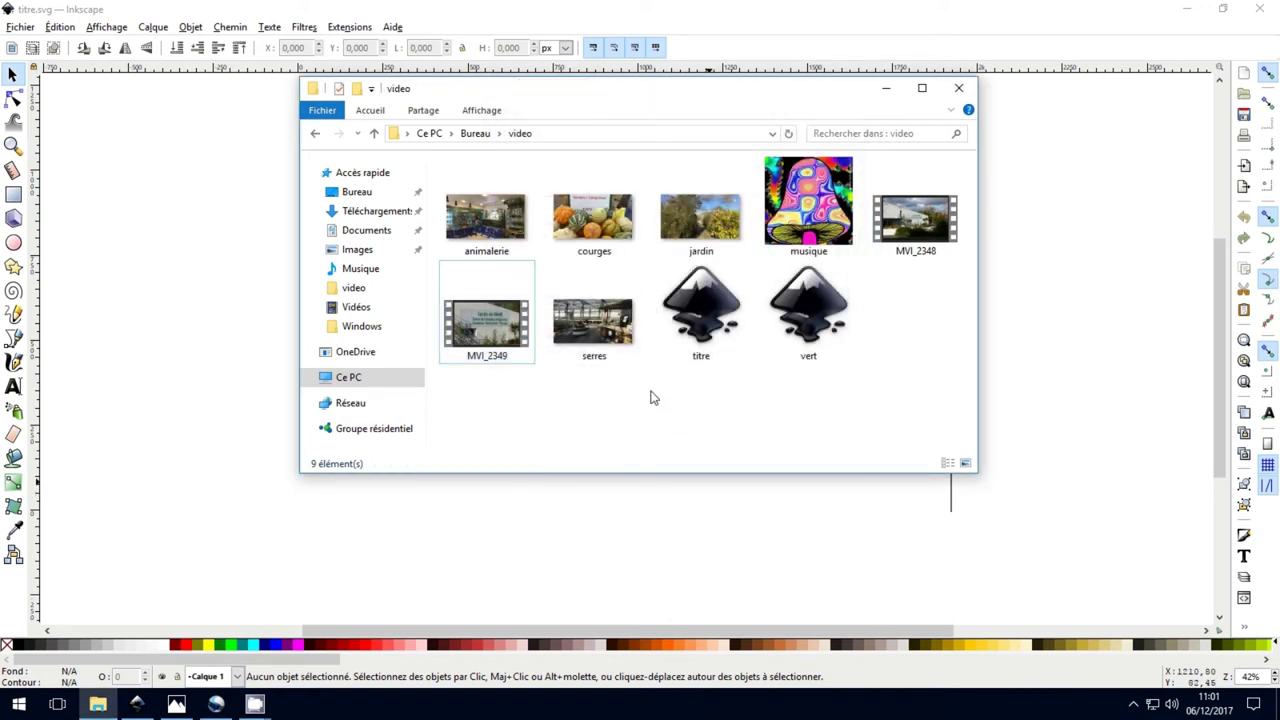
pyautogui.click(813, 243)
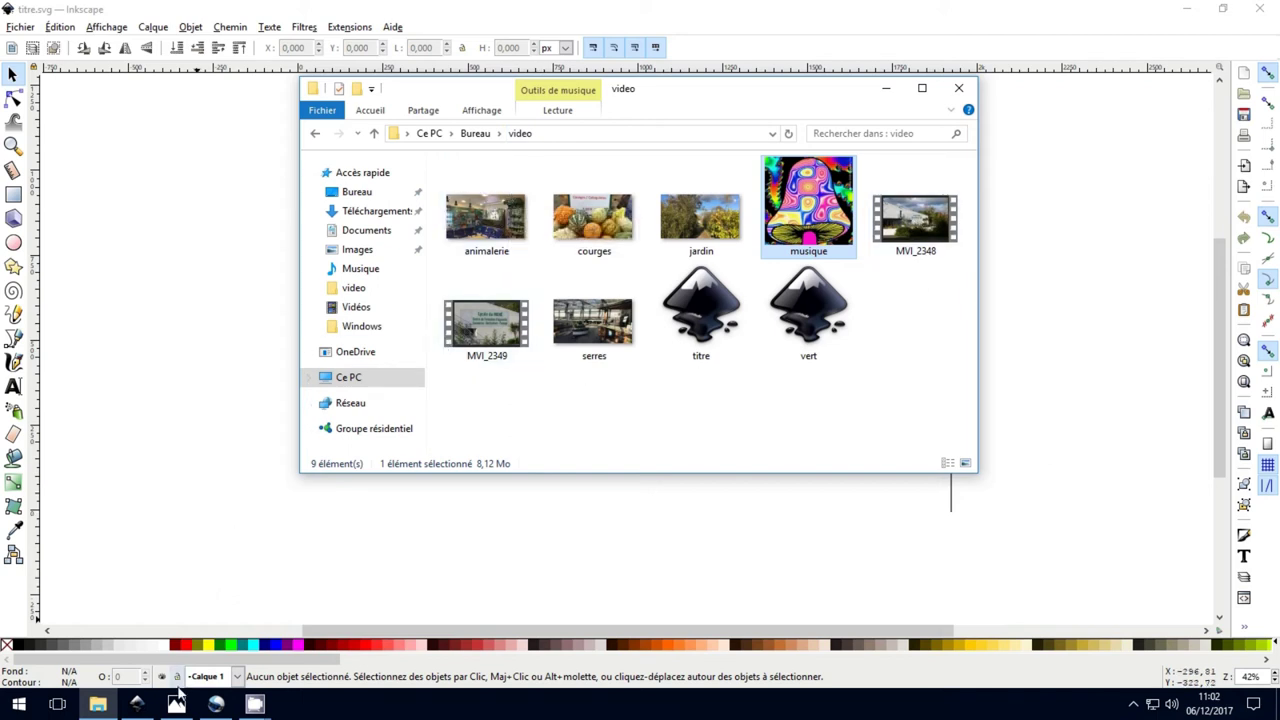
# Bring the animalerie, courges and jardin images from the video folder into OpenShot's project files
pyautogui.click(215, 704)
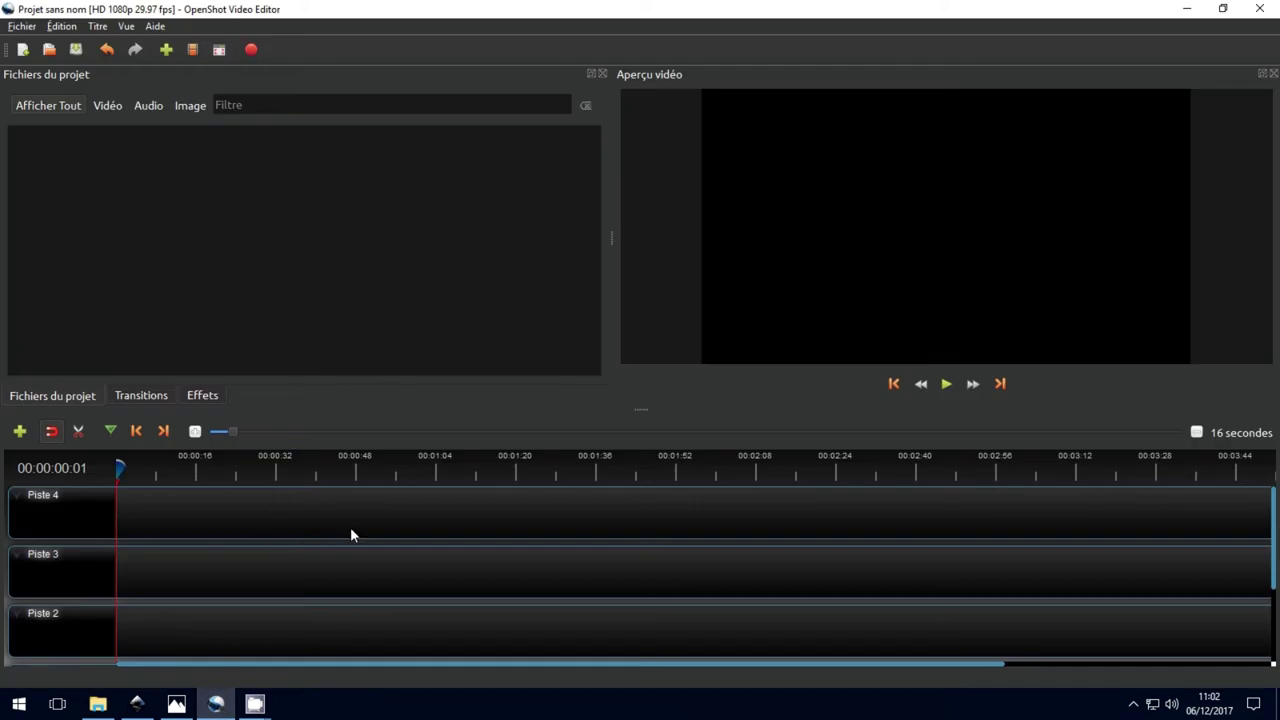
pyautogui.click(97, 704)
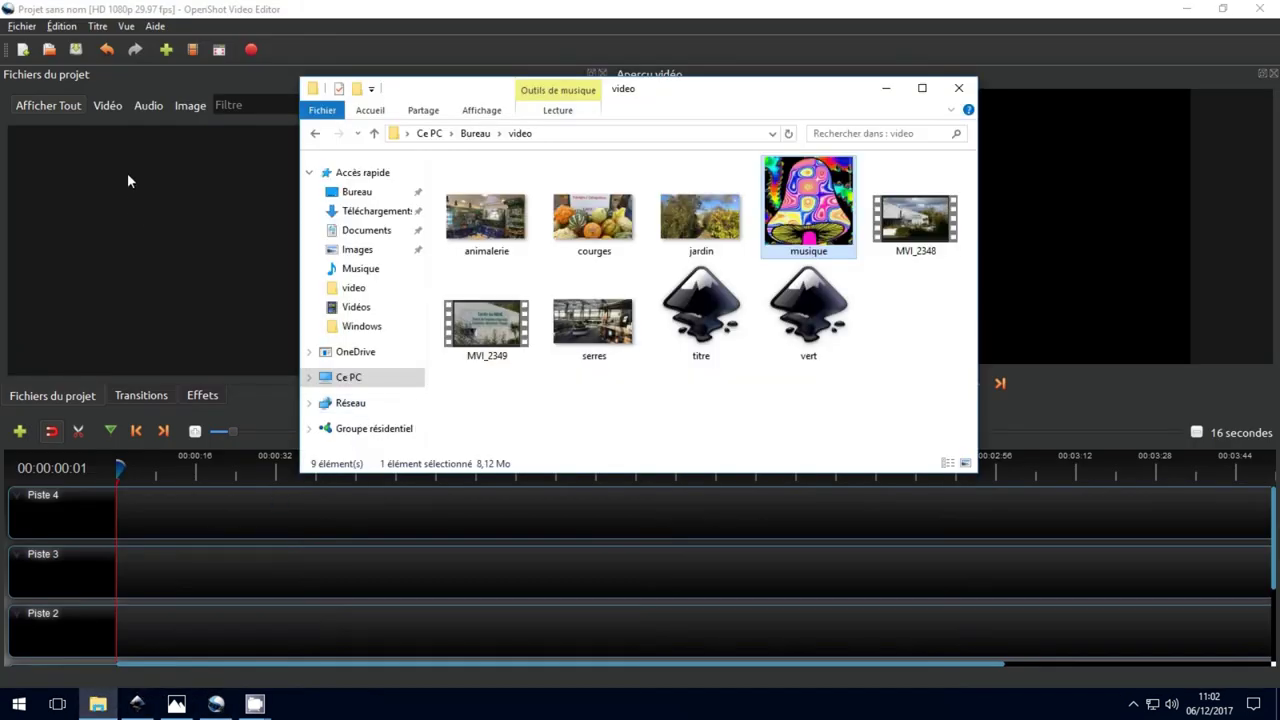
pyautogui.moveTo(471, 97); pyautogui.dragTo(744, 182)
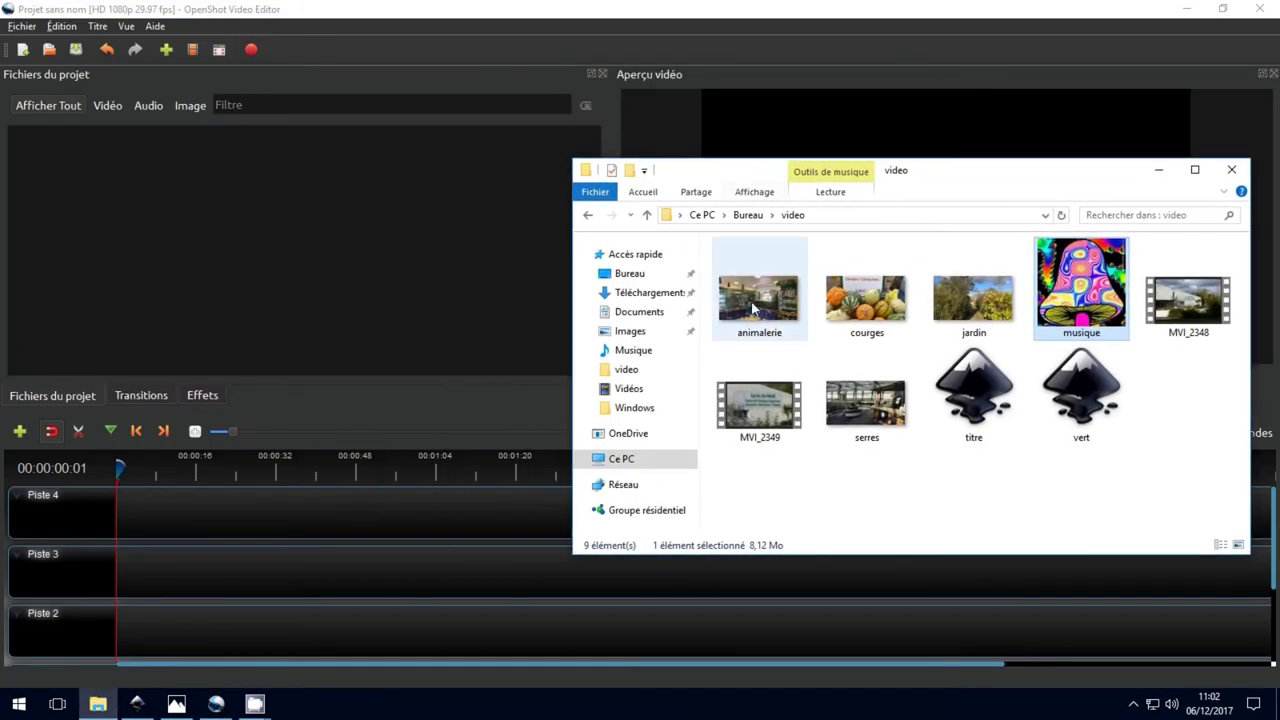
pyautogui.moveTo(771, 254); pyautogui.dragTo(958, 320)
pyautogui.moveTo(790, 316); pyautogui.dragTo(227, 271)
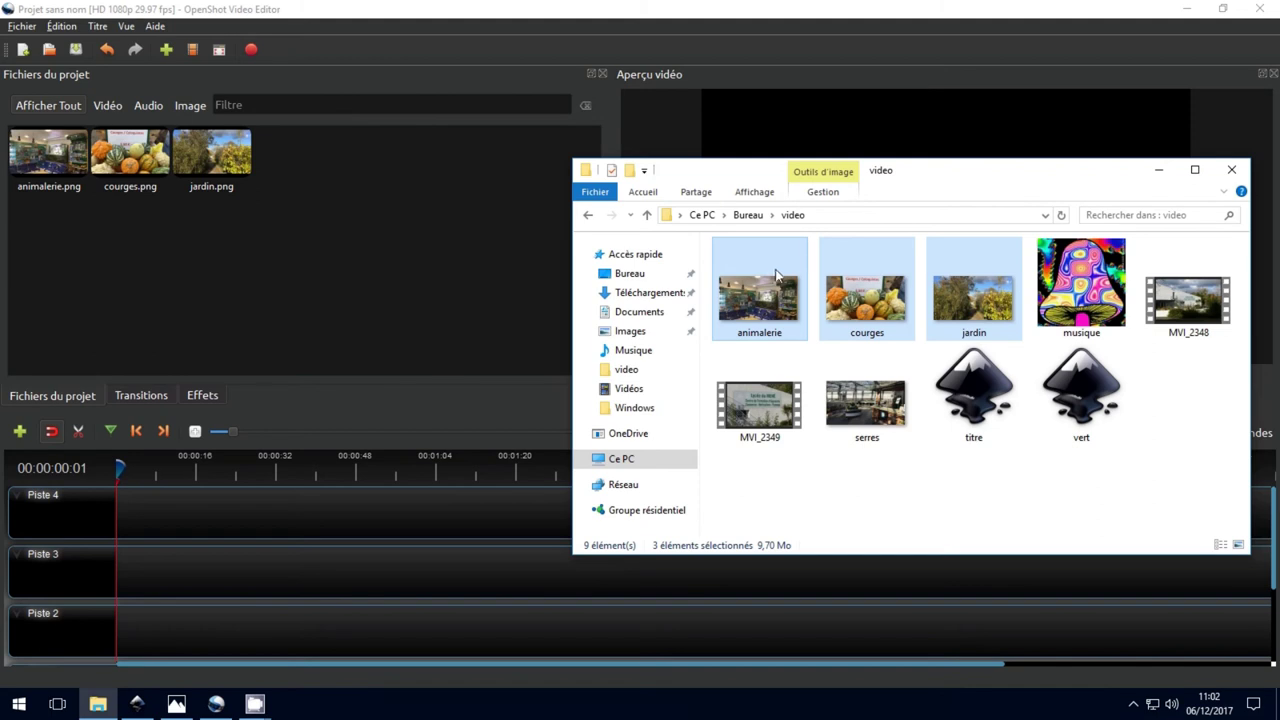
# Import the musique, MVI_2348, MVI_2349, serres, titre and vert files from the desktop's video folder
pyautogui.click(166, 52)
pyautogui.click(485, 221)
pyautogui.doubleClick(587, 218)
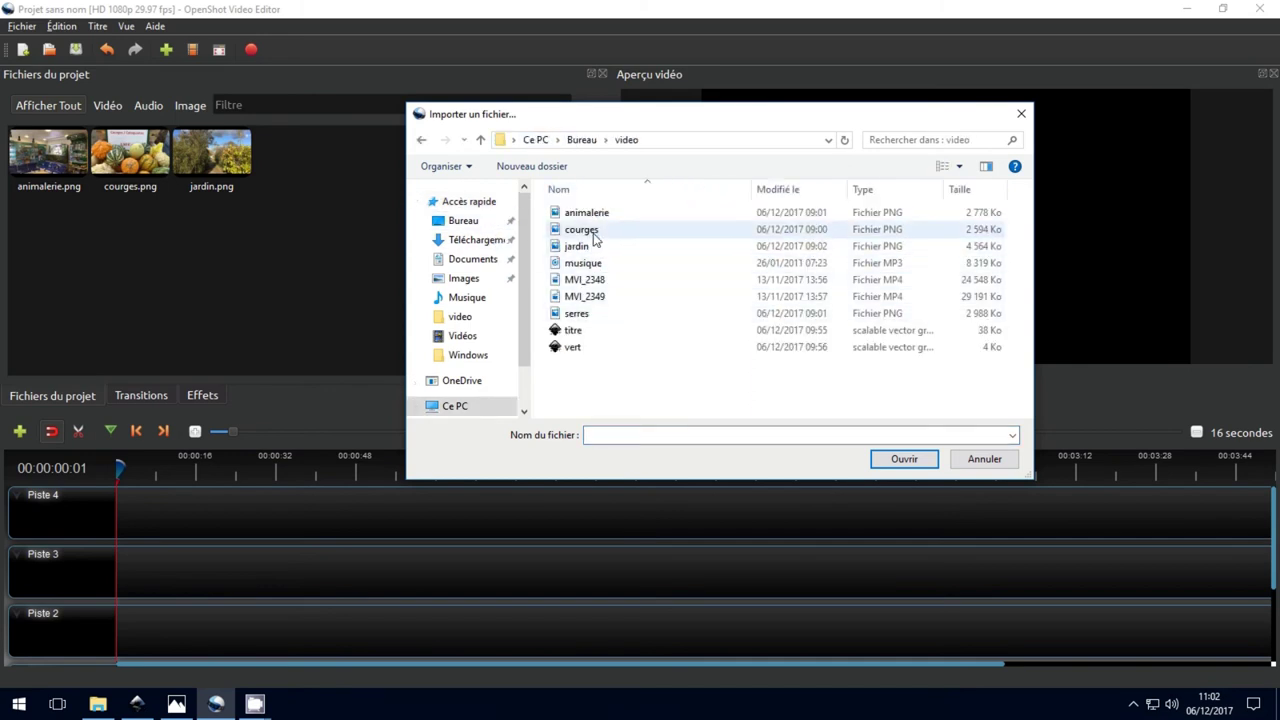
pyautogui.click(585, 264)
pyautogui.keyDown('shift'); pyautogui.click(576, 350); pyautogui.keyUp('shift')
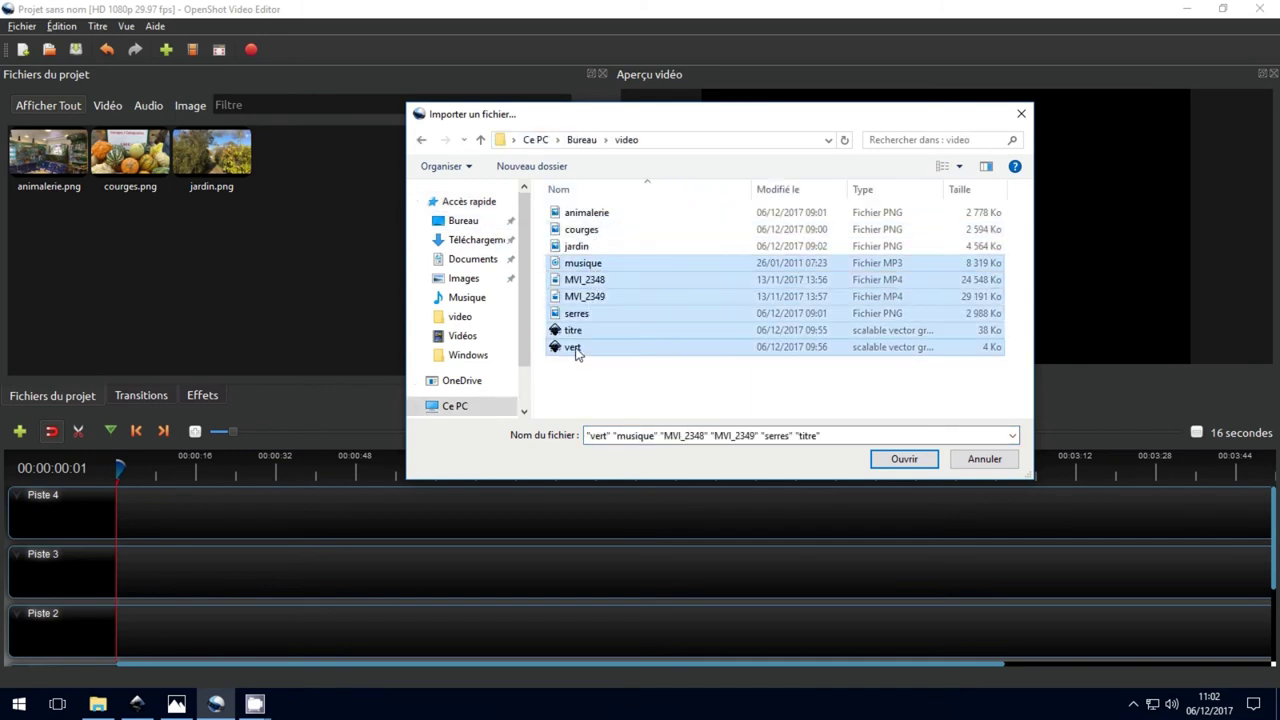
pyautogui.click(904, 459)
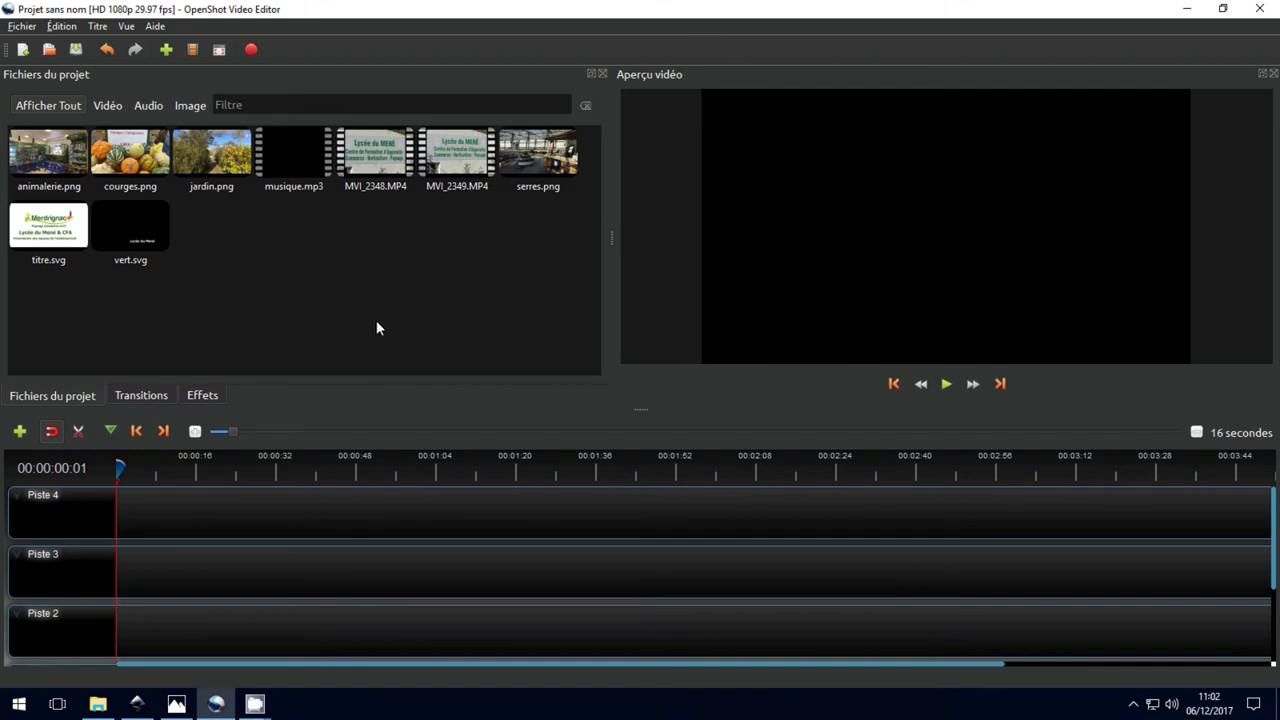
# Save the project as "video" in the video folder on the desktop (Bureau)
pyautogui.click(22, 27)
pyautogui.click(56, 112)
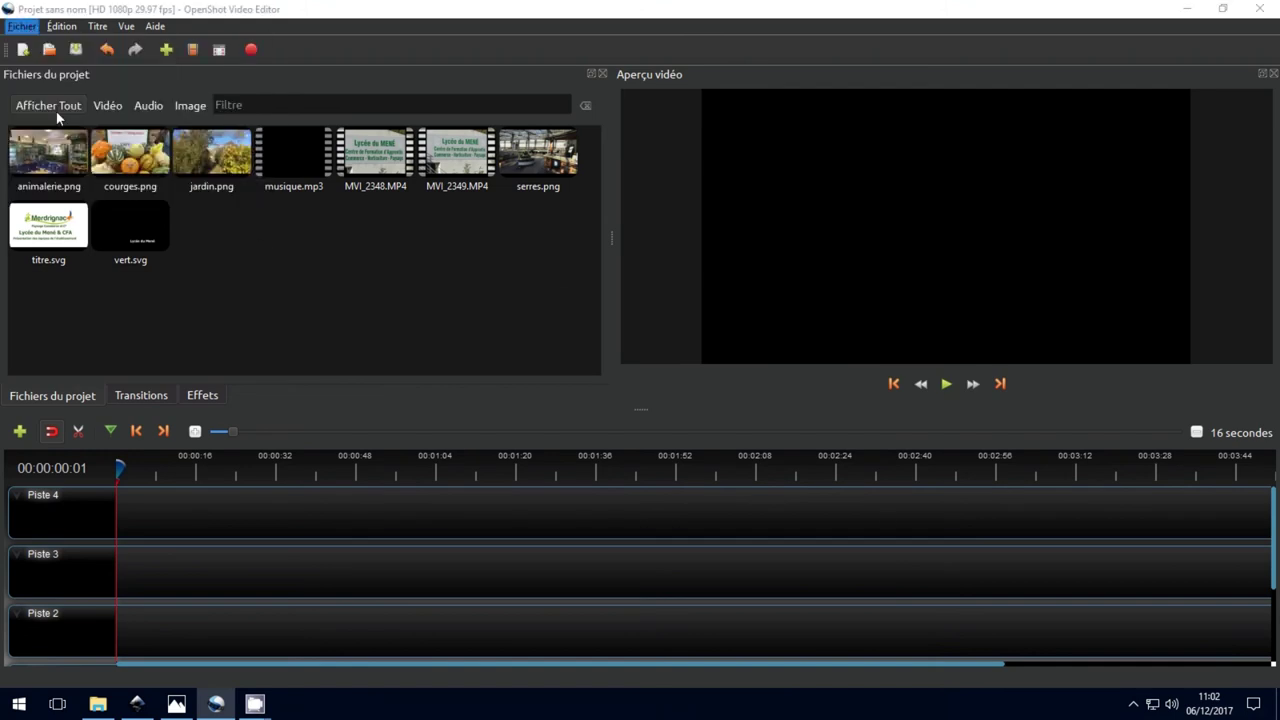
pyautogui.write('video')
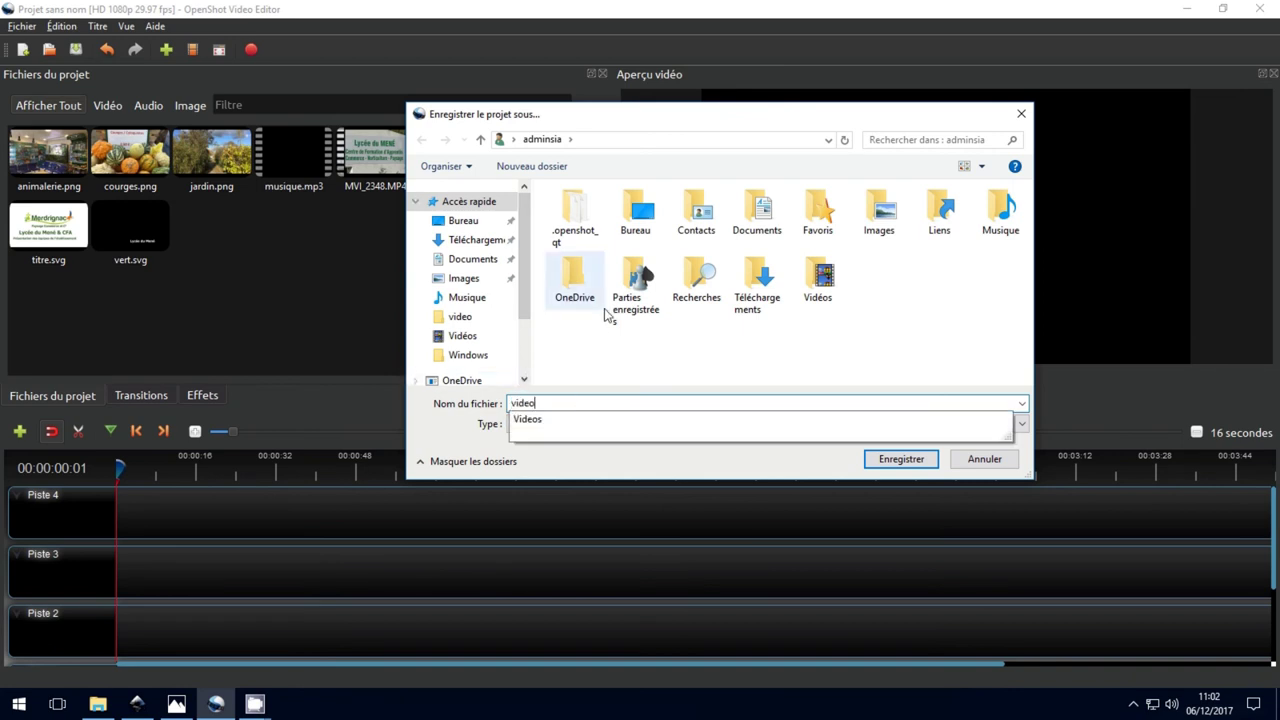
pyautogui.doubleClick(641, 228)
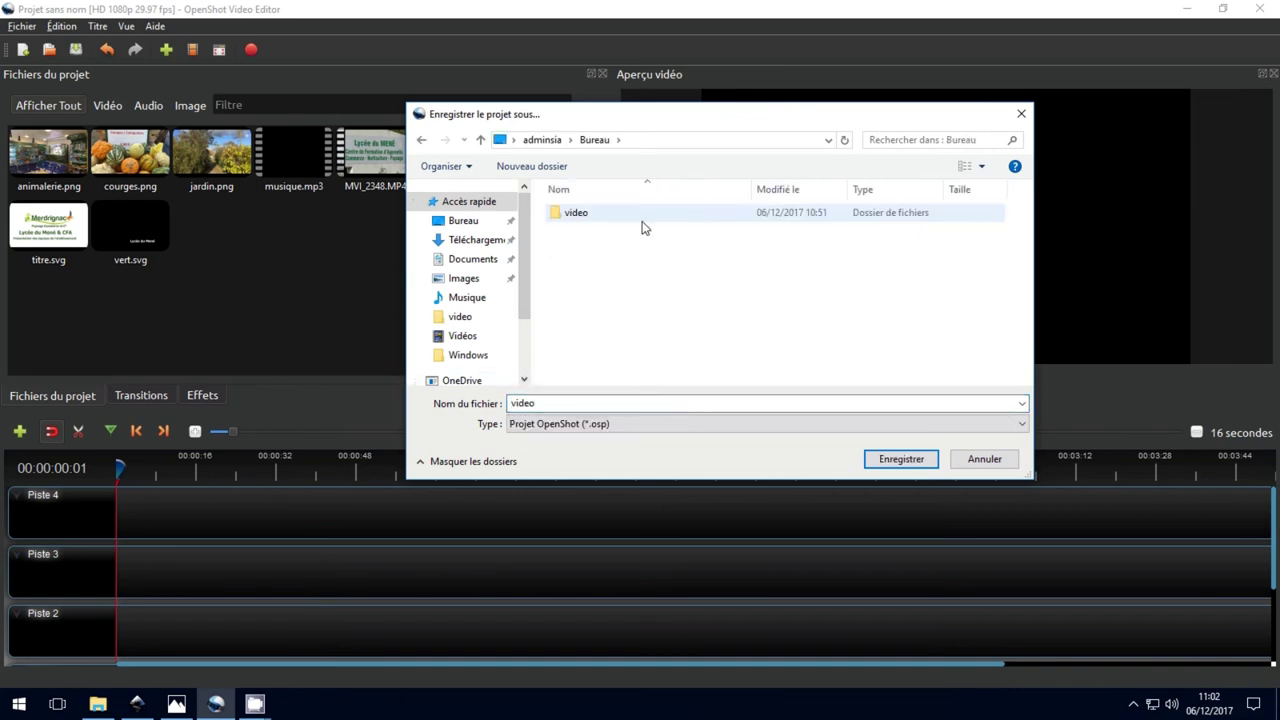
pyautogui.doubleClick(583, 217)
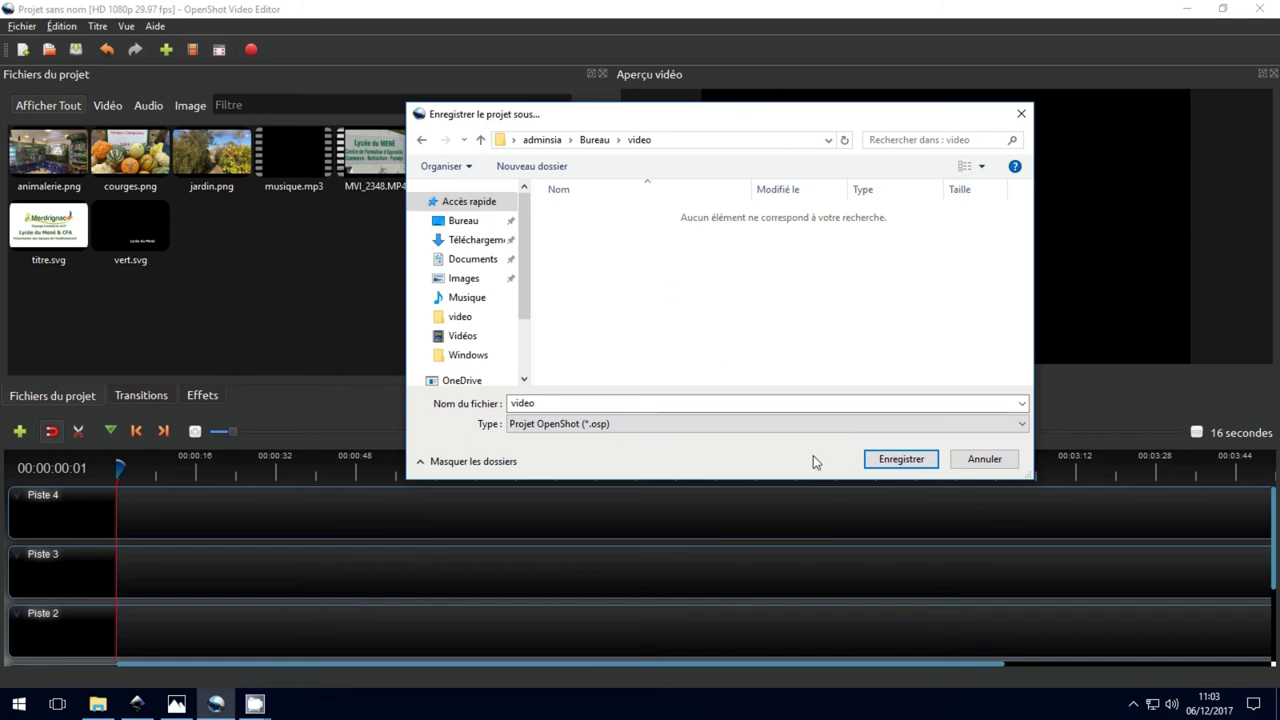
pyautogui.click(910, 460)
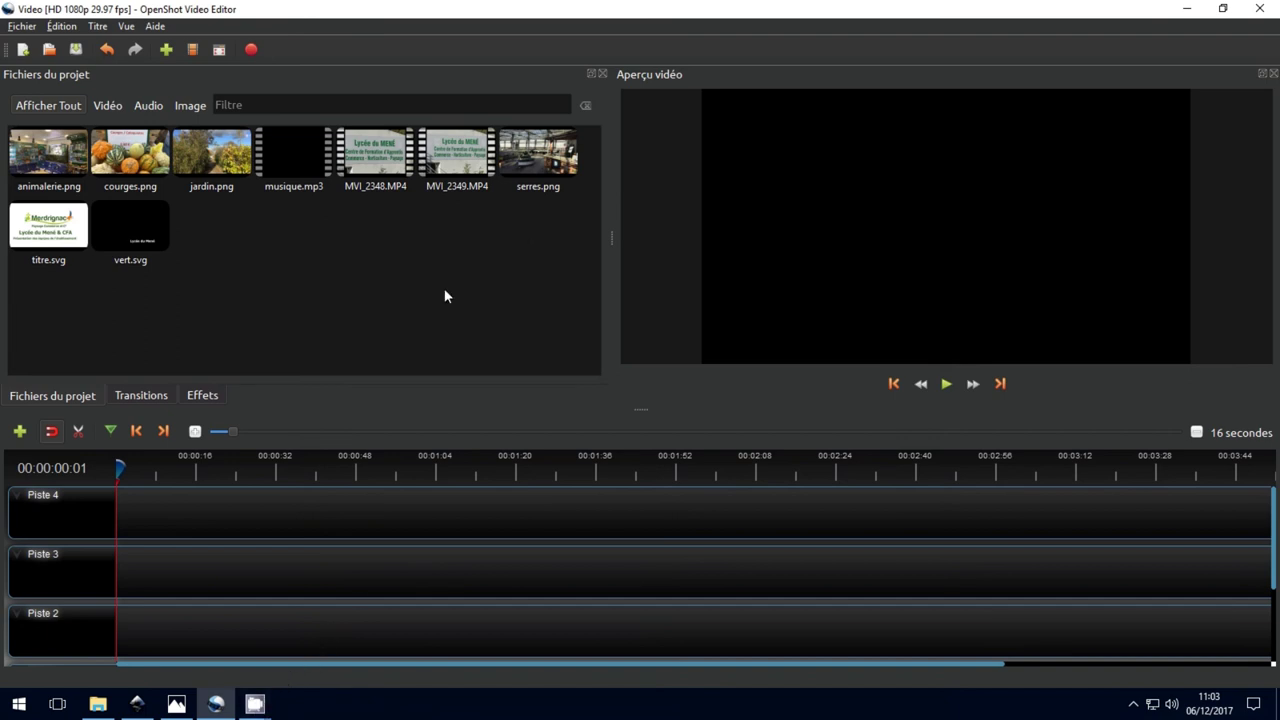
# Enlarge the timeline area and place animalerie.png on Piste 4 at about 10 seconds and musique.mp3 at the start of Piste 1
pyautogui.moveTo(397, 407); pyautogui.dragTo(389, 305)
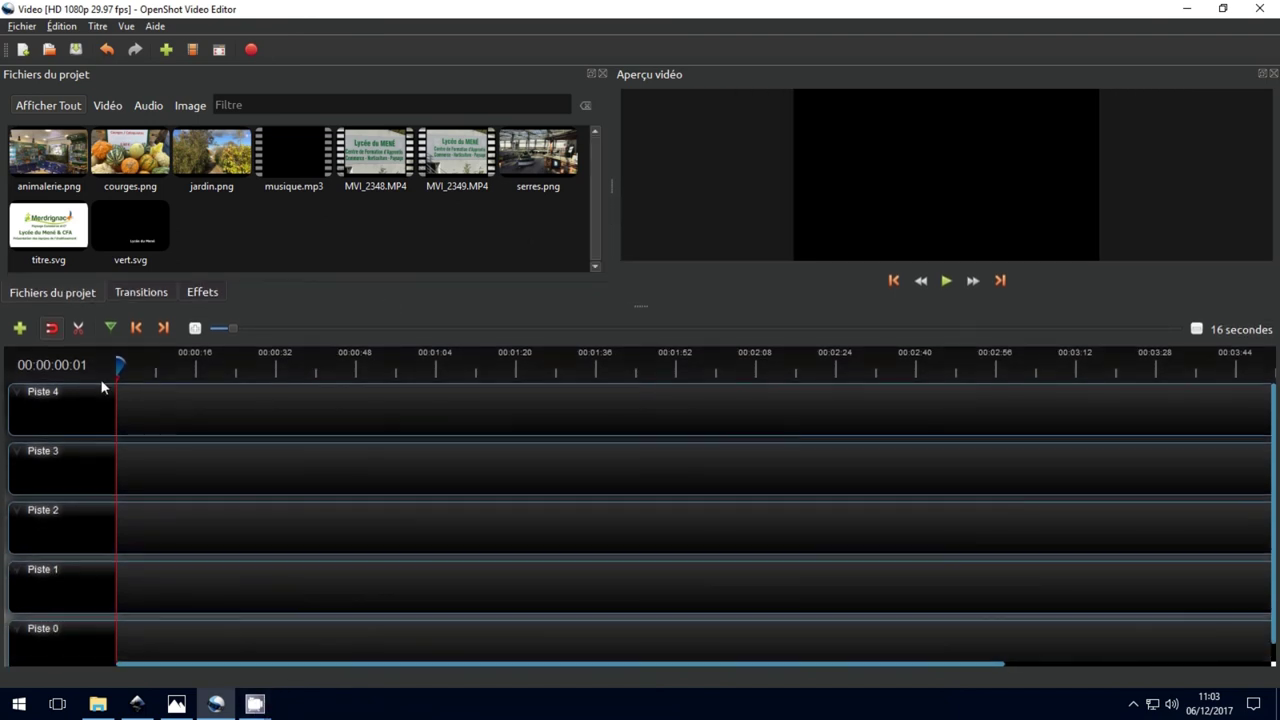
pyautogui.moveTo(52, 152); pyautogui.dragTo(164, 406)
pyautogui.moveTo(299, 155); pyautogui.dragTo(95, 580)
pyautogui.click(190, 582)
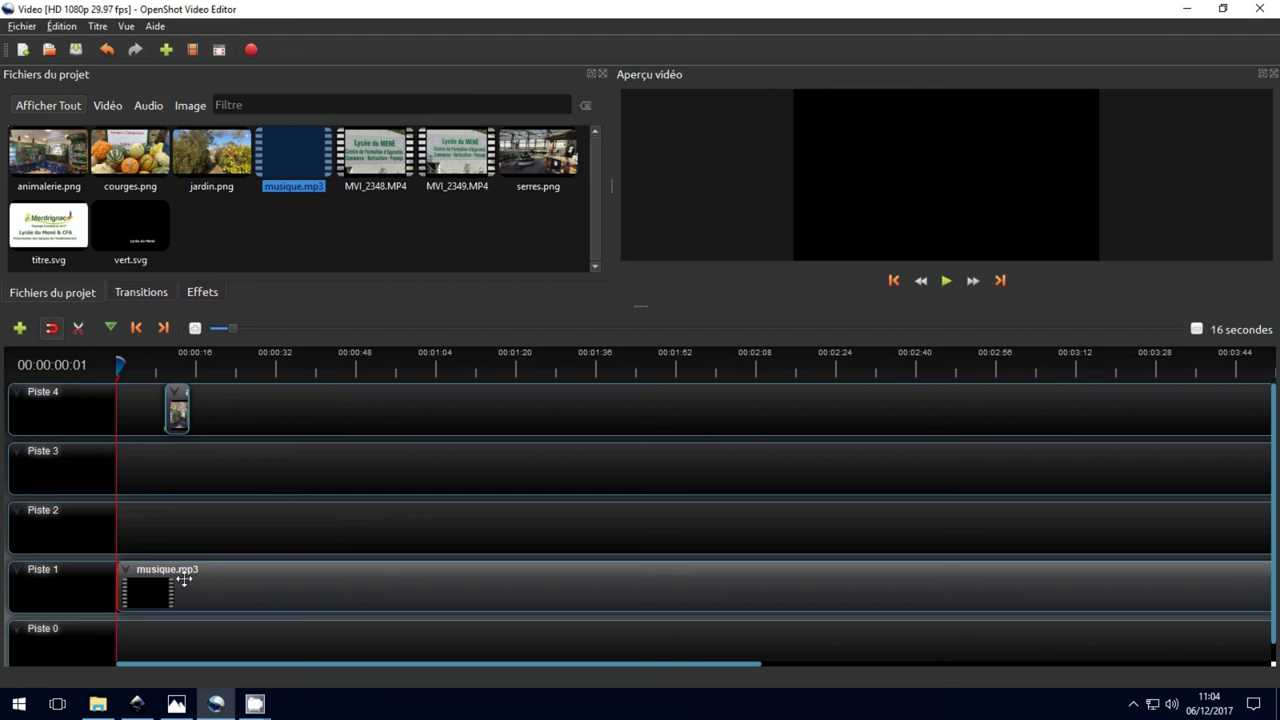
# Place MVI_2348.MP4 on Piste 3 just after the animalerie clip's end, and overlay vert.svg above its end on Piste 4
pyautogui.moveTo(376, 162); pyautogui.dragTo(300, 430)
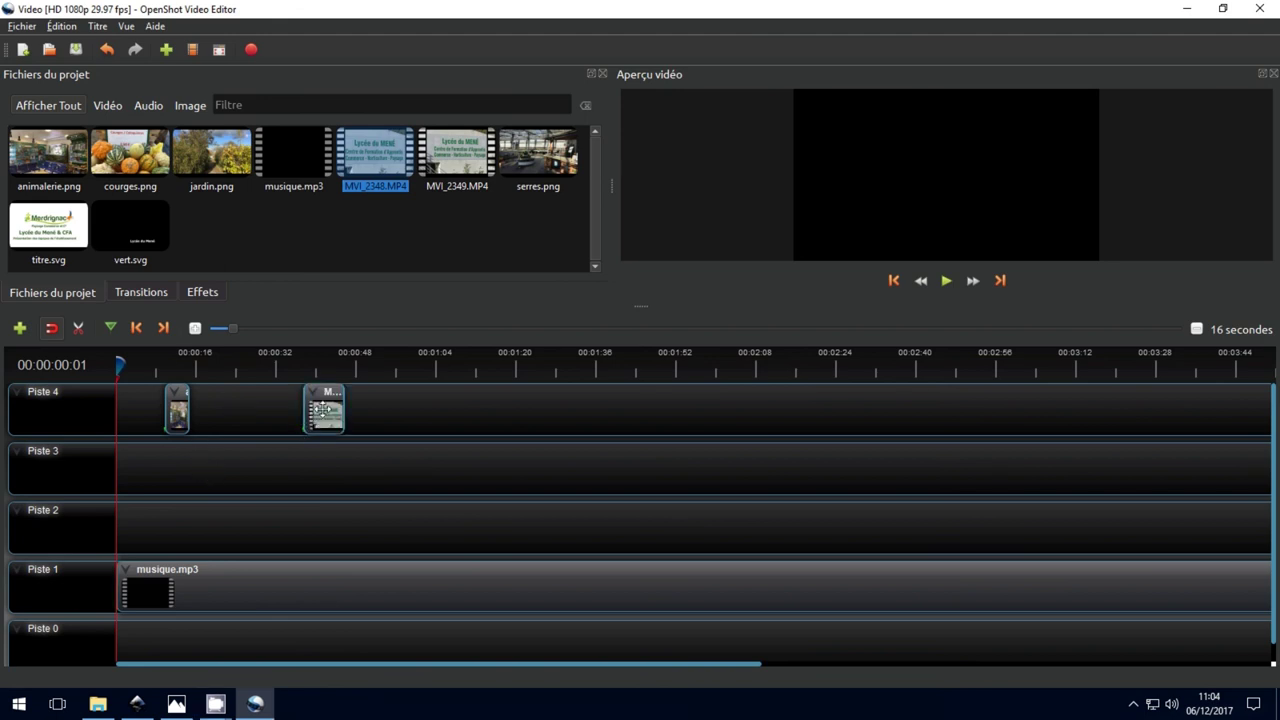
pyautogui.moveTo(322, 408); pyautogui.dragTo(223, 454)
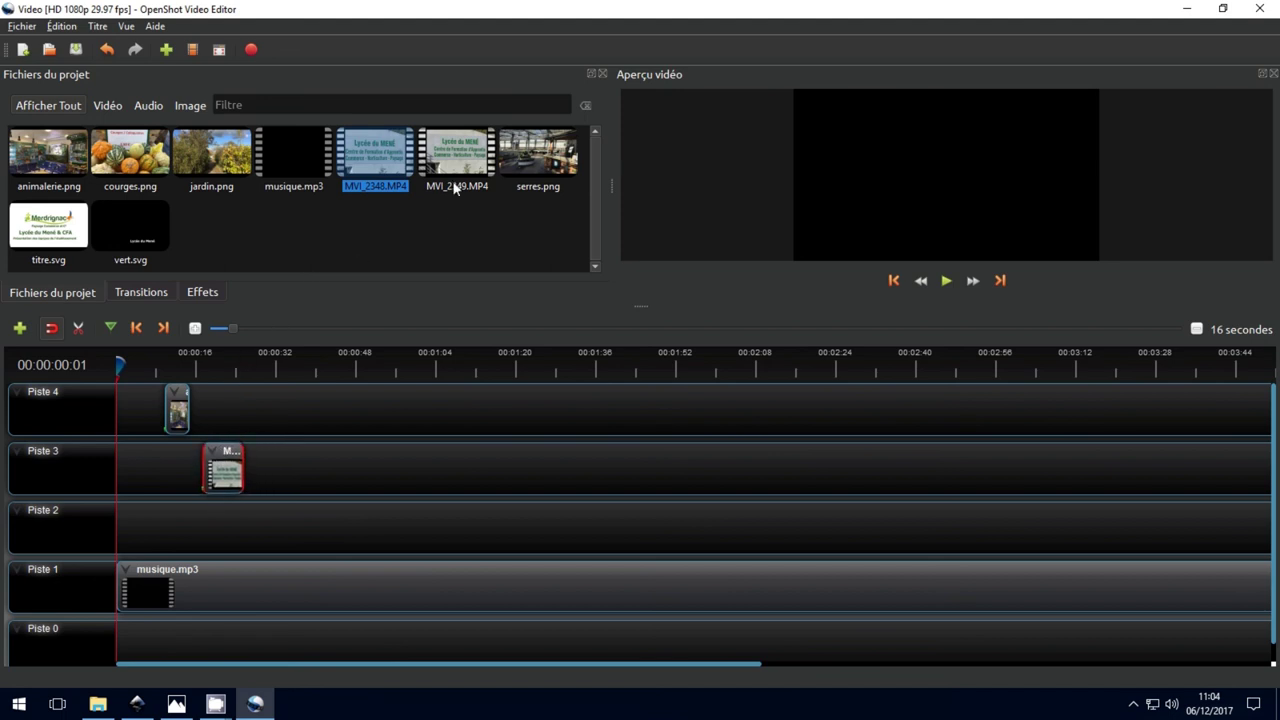
pyautogui.moveTo(123, 227); pyautogui.dragTo(222, 398)
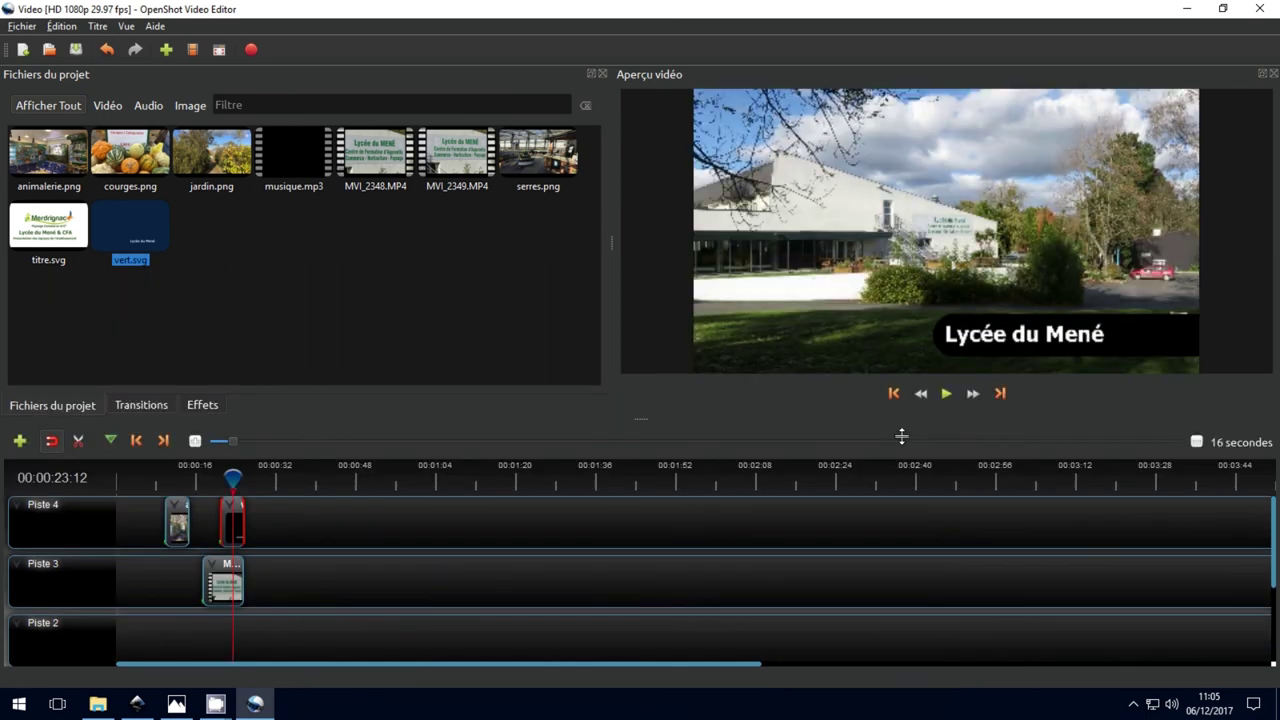